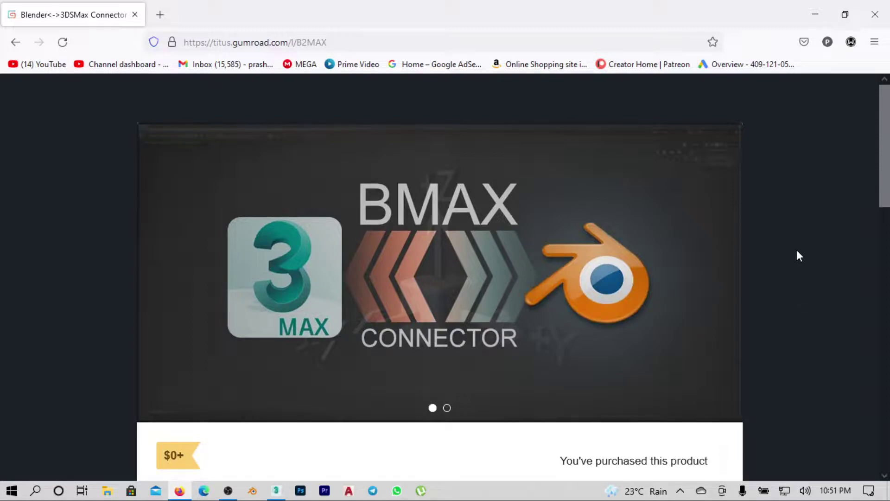
- Scroll down the BMAX connector product page and start the purchase again
{"action": "left_click", "coordinate": [382, 40]}
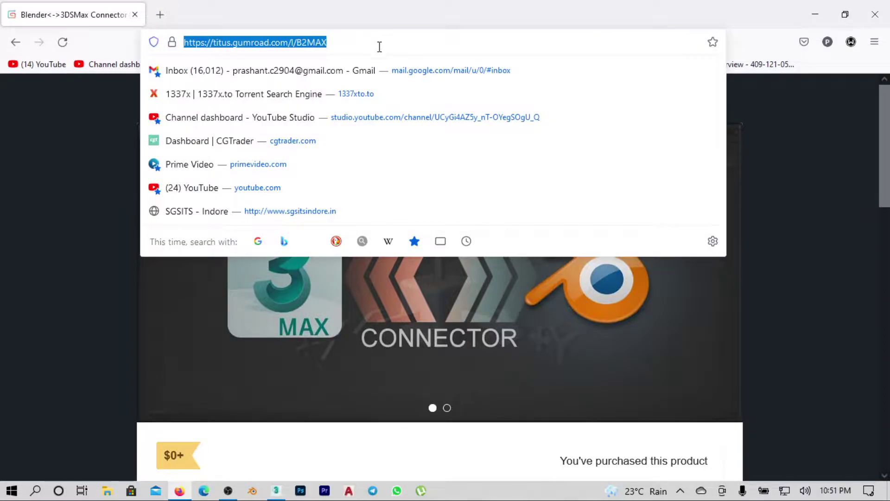
{"action": "left_click", "coordinate": [18, 221]}
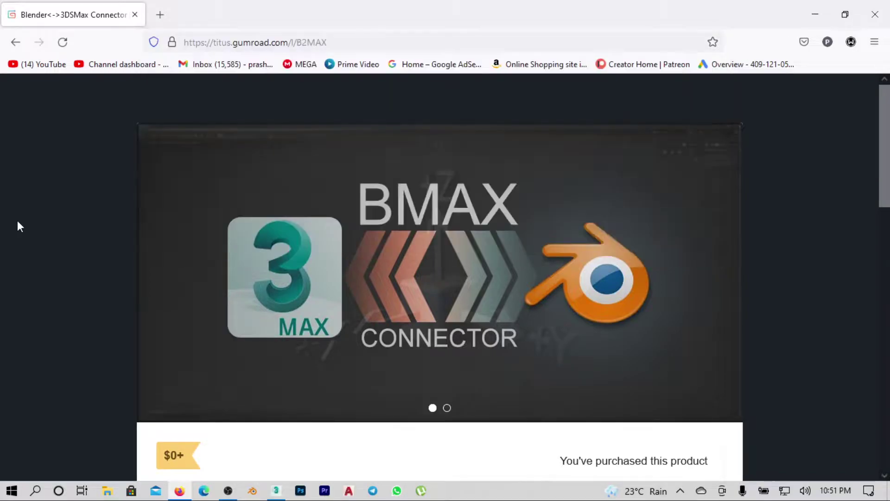
{"action": "scroll", "coordinate": [583, 286], "scroll_direction": "down", "scroll_amount": 3}
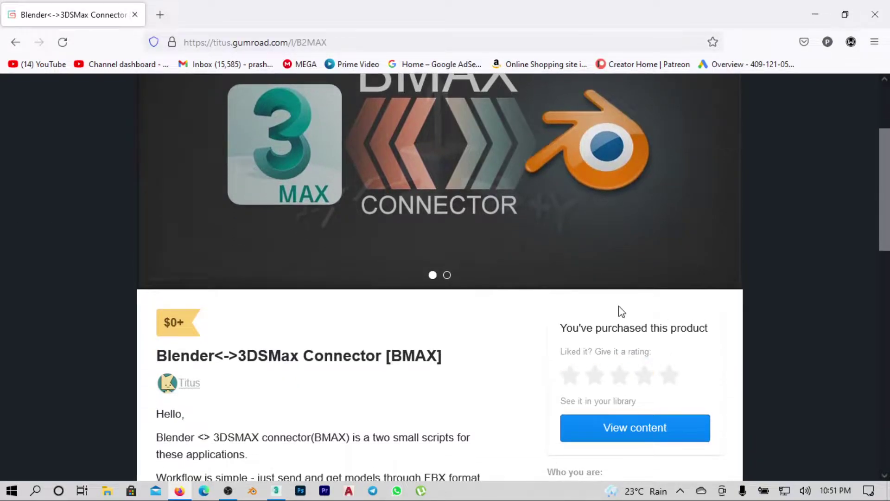
{"action": "scroll", "coordinate": [618, 310], "scroll_direction": "down", "scroll_amount": 3}
{"action": "scroll", "coordinate": [761, 299], "scroll_direction": "down", "scroll_amount": 3}
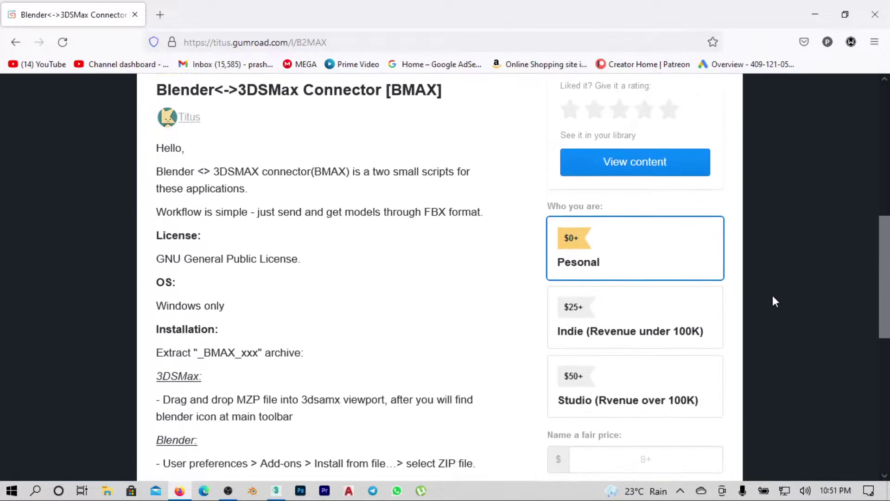
{"action": "scroll", "coordinate": [773, 296], "scroll_direction": "down", "scroll_amount": 2}
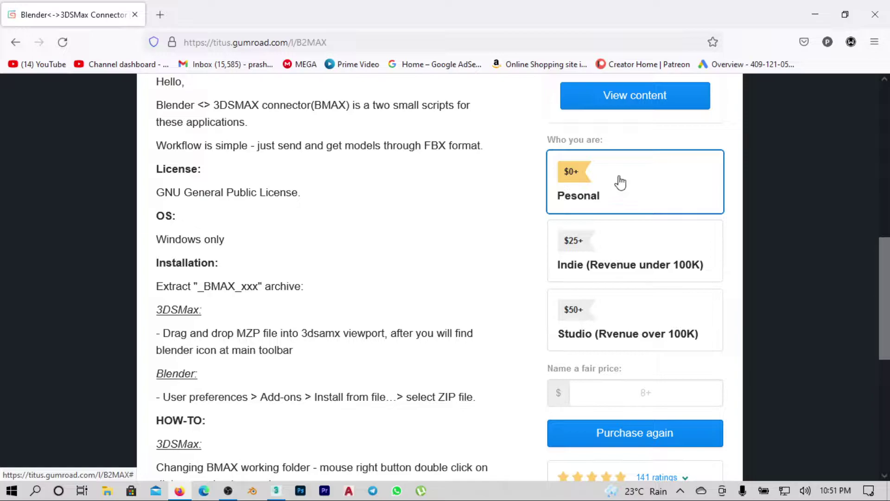
{"action": "scroll", "coordinate": [659, 325], "scroll_direction": "down", "scroll_amount": 2}
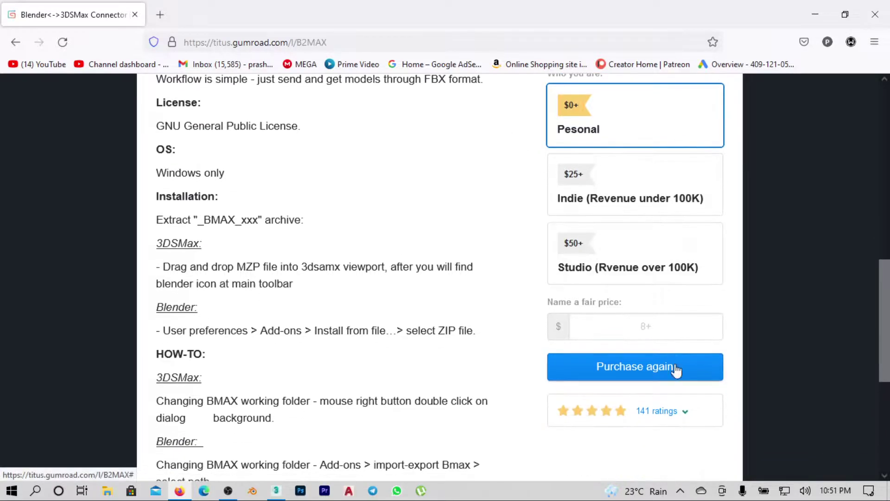
{"action": "left_click", "coordinate": [668, 378]}
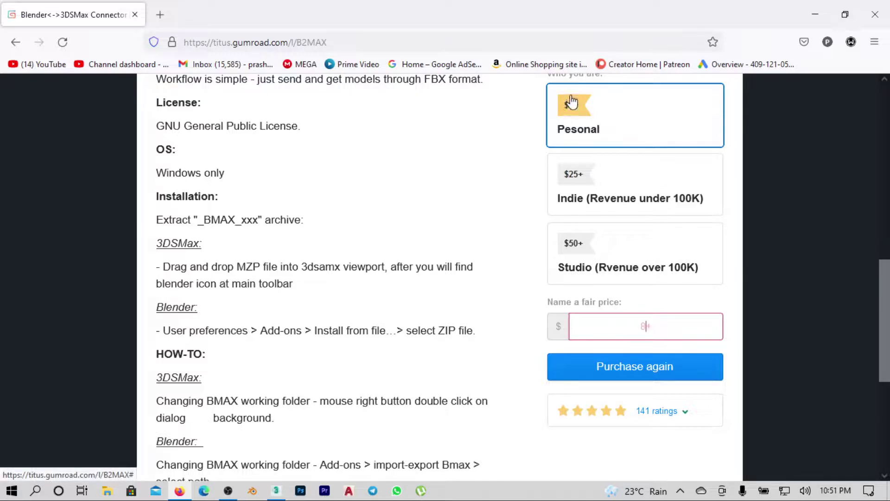
- Enter a fair price of 0 and complete the free checkout
{"action": "type", "text": "0"}
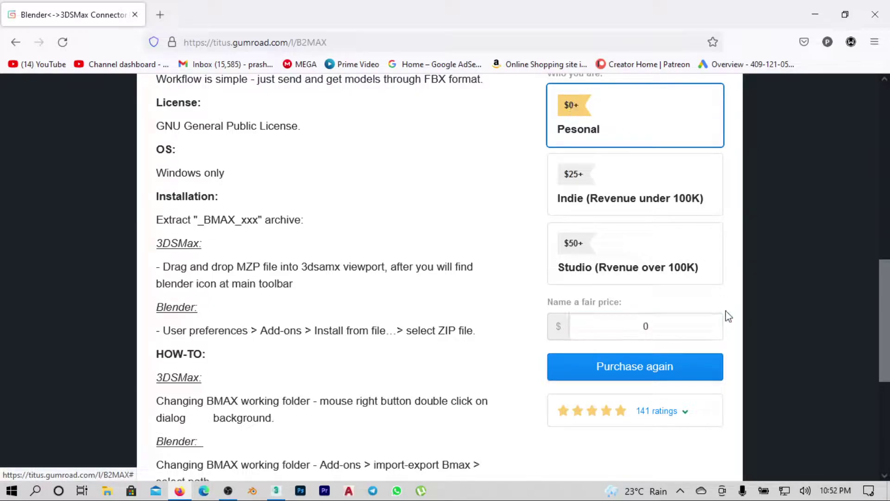
{"action": "left_click", "coordinate": [691, 378]}
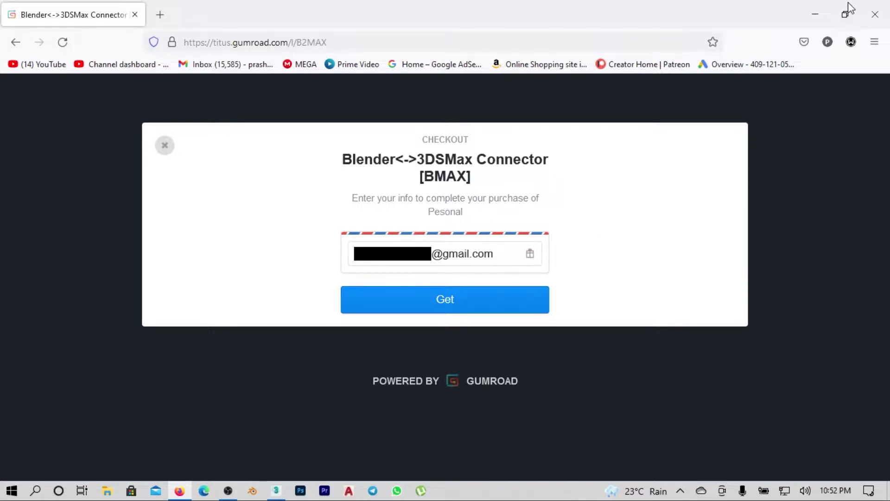
{"action": "left_click", "coordinate": [462, 306]}
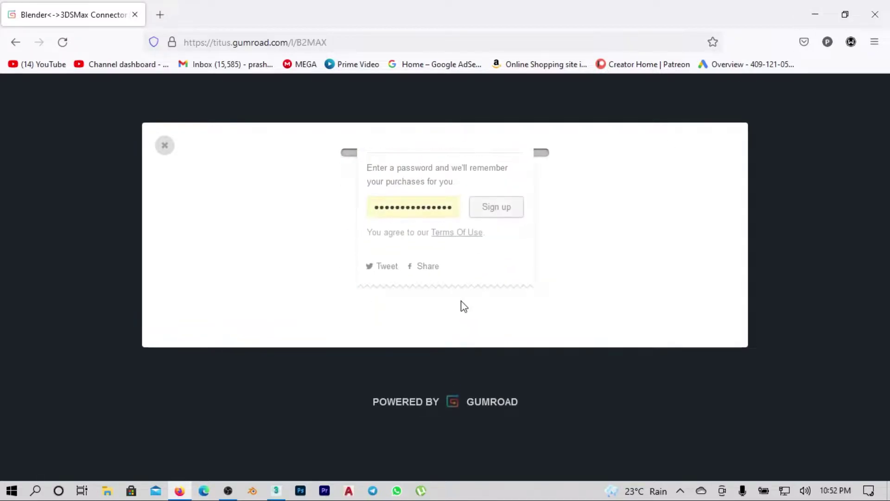
- Open the purchased connector's content page from the receipt
{"action": "scroll", "coordinate": [540, 338], "scroll_direction": "down", "scroll_amount": 3}
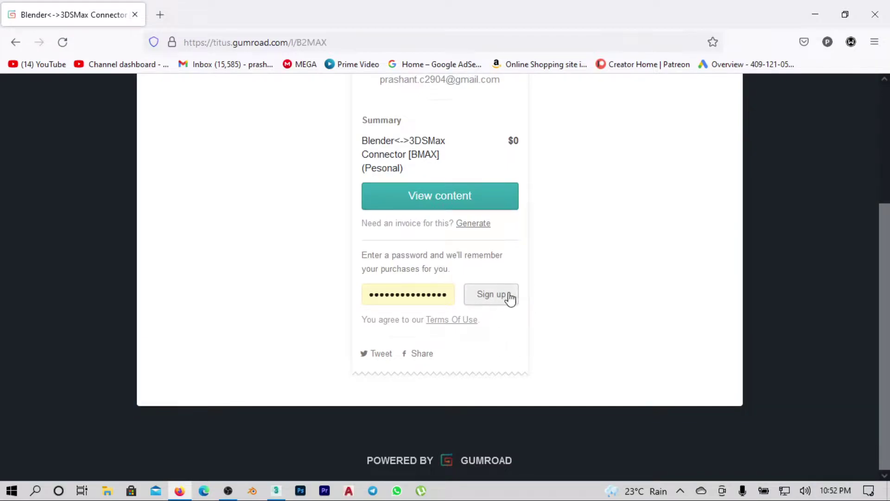
{"action": "scroll", "coordinate": [561, 311], "scroll_direction": "up", "scroll_amount": 2}
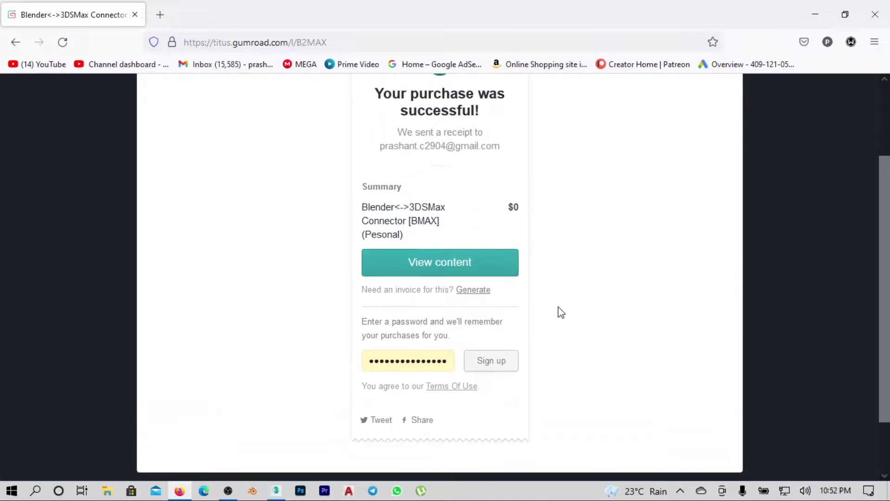
{"action": "scroll", "coordinate": [573, 324], "scroll_direction": "up", "scroll_amount": 2}
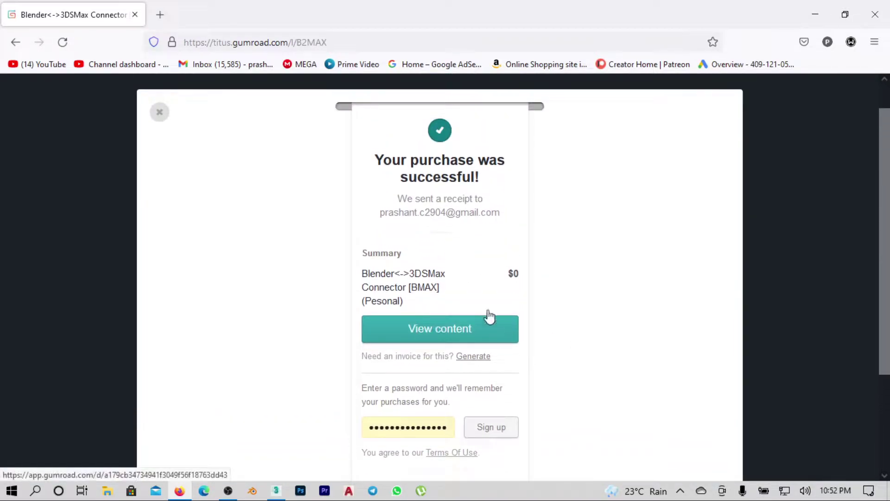
{"action": "left_click", "coordinate": [446, 338]}
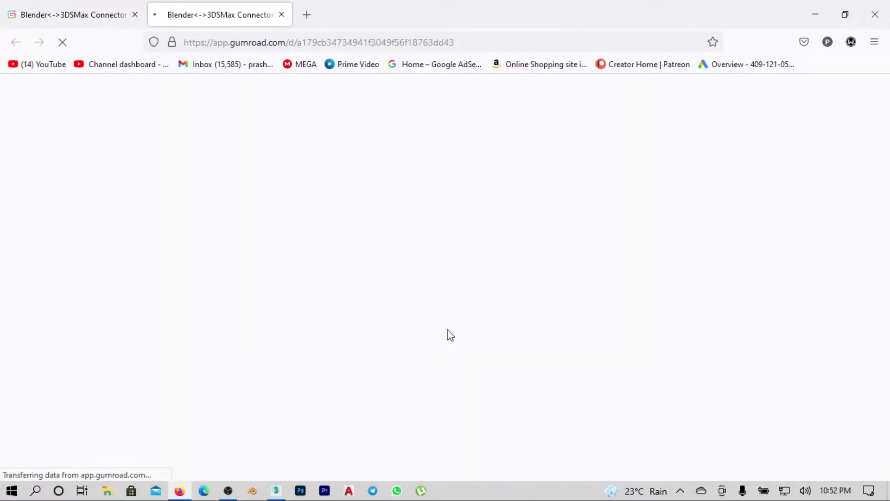
- Download BMAX_3dsmax_v1.19.mzp and BMAX_Blender_v1.1.zip, confirming each save
{"action": "scroll", "coordinate": [468, 143], "scroll_direction": "down", "scroll_amount": 4}
{"action": "scroll", "coordinate": [486, 228], "scroll_direction": "up", "scroll_amount": 4}
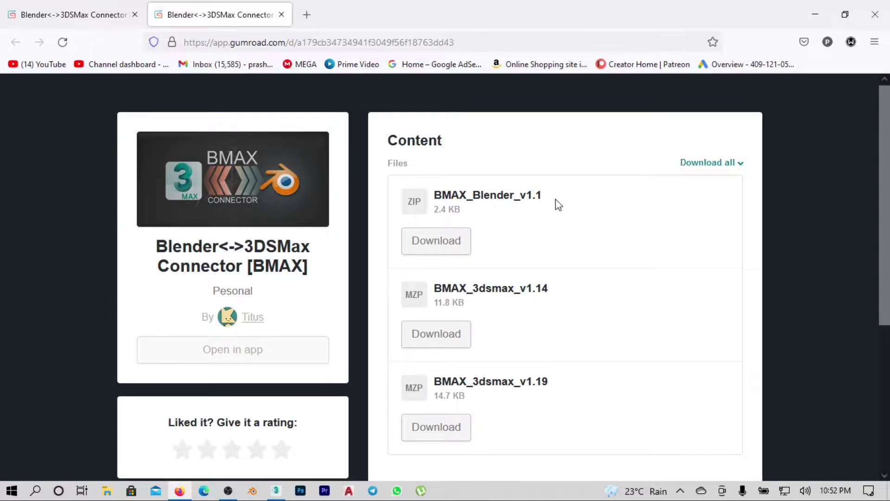
{"action": "scroll", "coordinate": [529, 352], "scroll_direction": "down", "scroll_amount": 2}
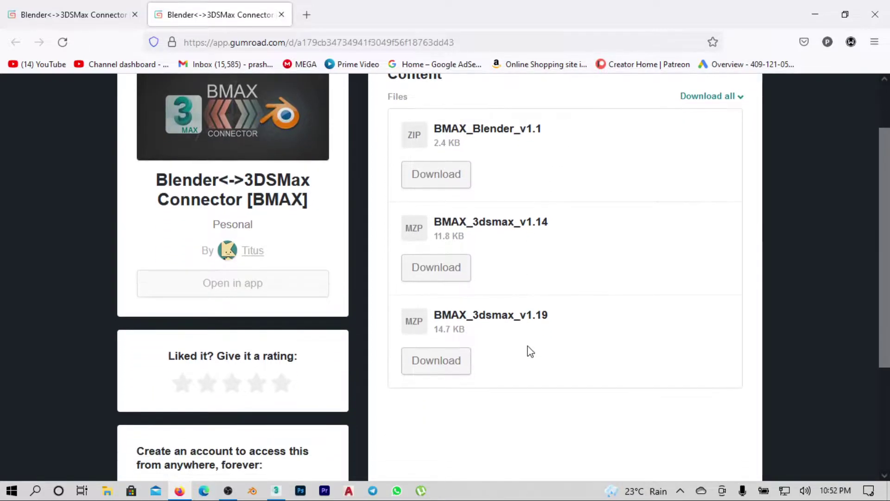
{"action": "left_click", "coordinate": [451, 371]}
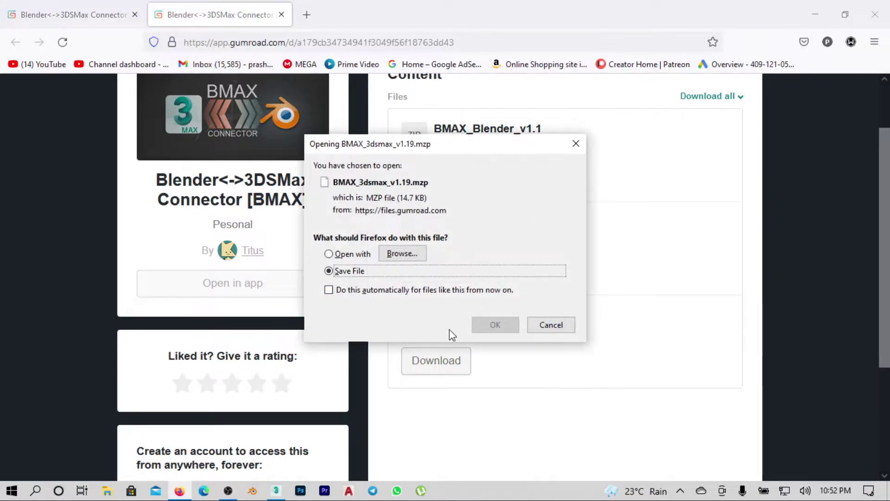
{"action": "left_click", "coordinate": [495, 325]}
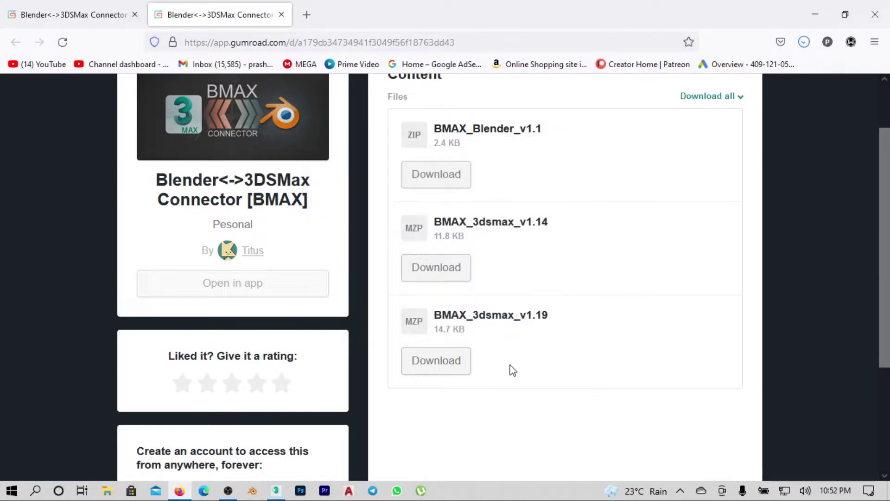
{"action": "scroll", "coordinate": [510, 369], "scroll_direction": "up", "scroll_amount": 2}
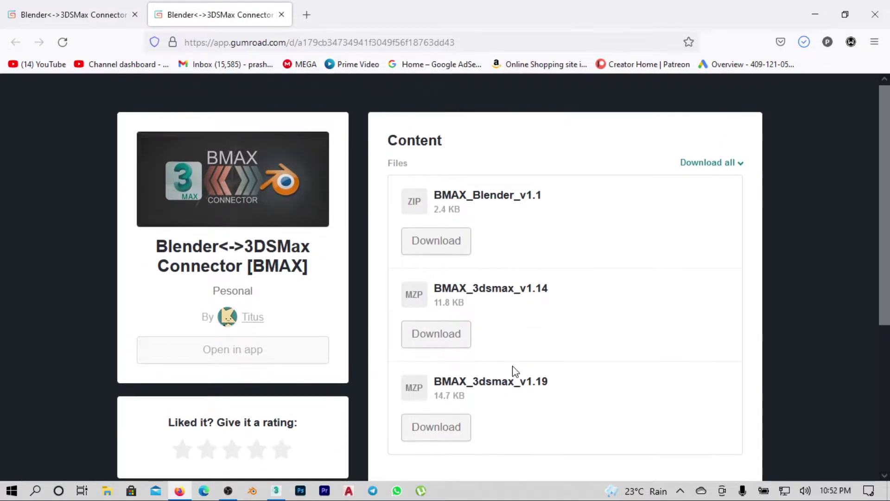
{"action": "left_click", "coordinate": [447, 253]}
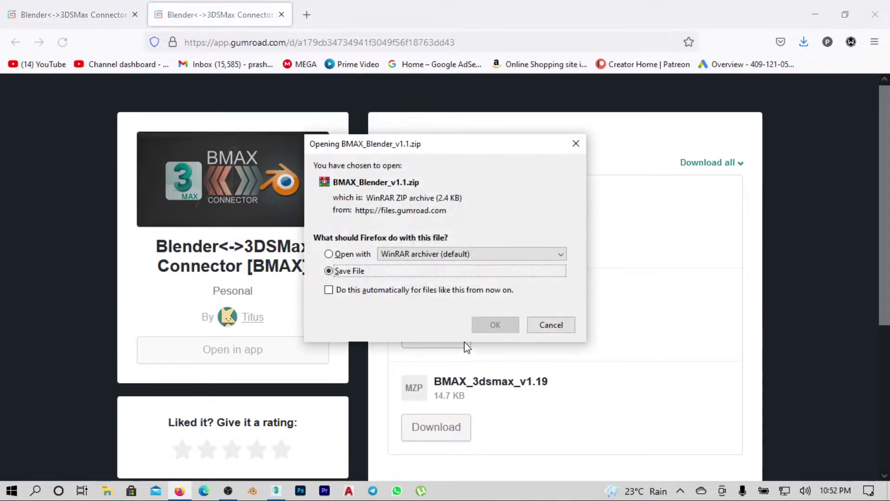
{"action": "left_click", "coordinate": [485, 325]}
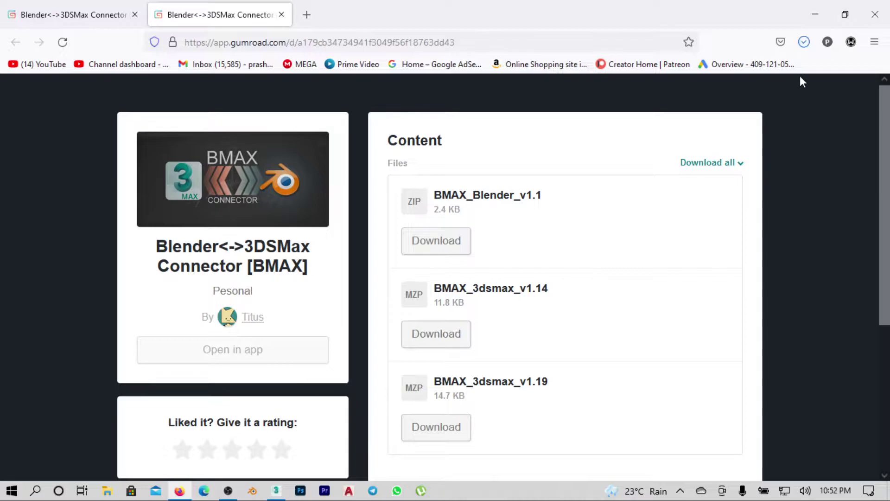
- Open the folder holding the downloaded BMAX files from recent downloads, then close it
{"action": "left_click", "coordinate": [805, 43]}
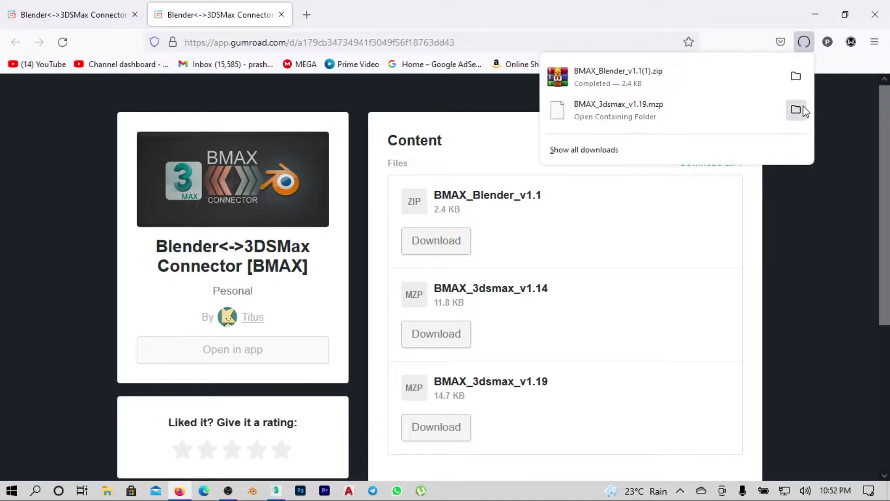
{"action": "left_click", "coordinate": [795, 76]}
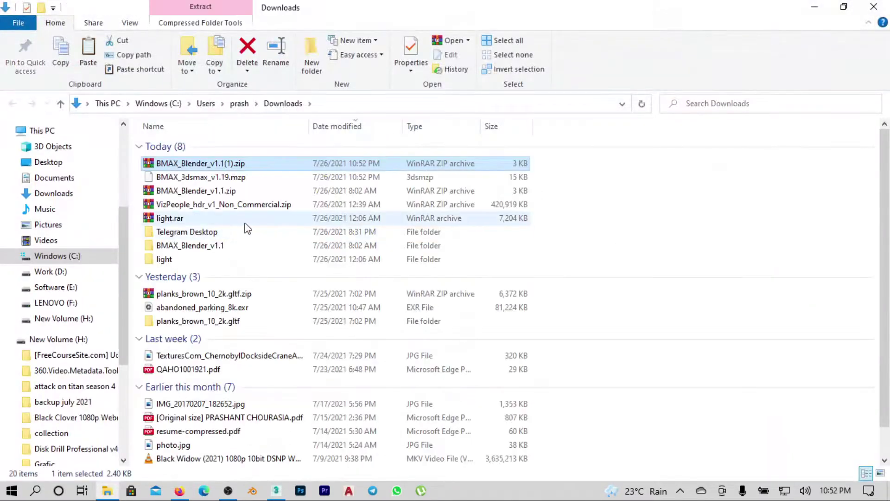
{"action": "left_click", "coordinate": [232, 181]}
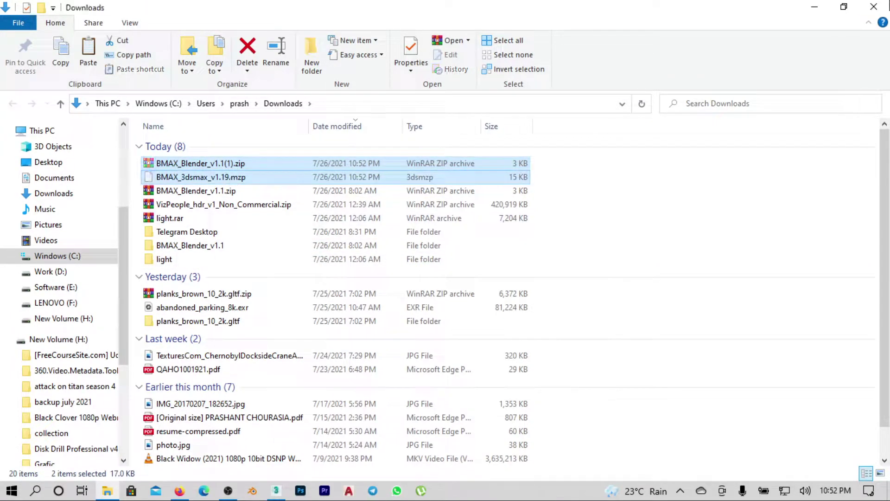
{"action": "left_click", "coordinate": [866, 8]}
- Arrange the BMAX mzp and Blender zip icons side by side mid-desktop
{"action": "left_click", "coordinate": [812, 15]}
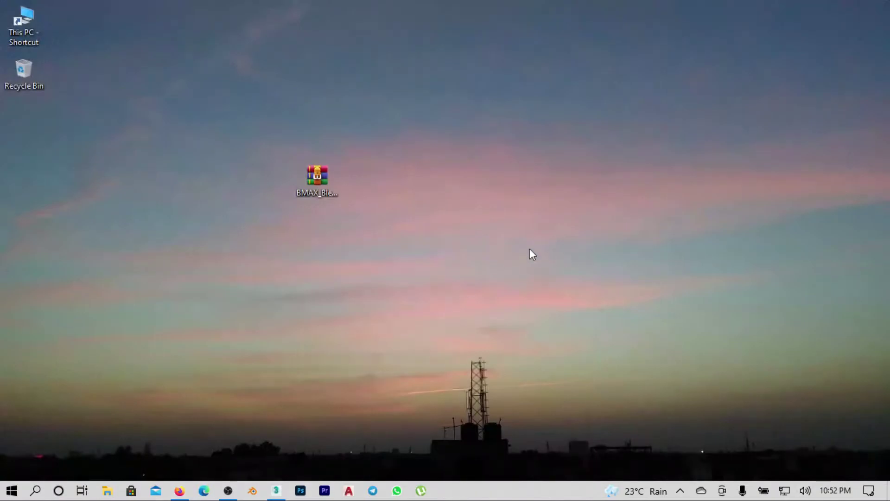
{"action": "left_click_drag", "start_coordinate": [560, 254], "coordinate": [249, 165]}
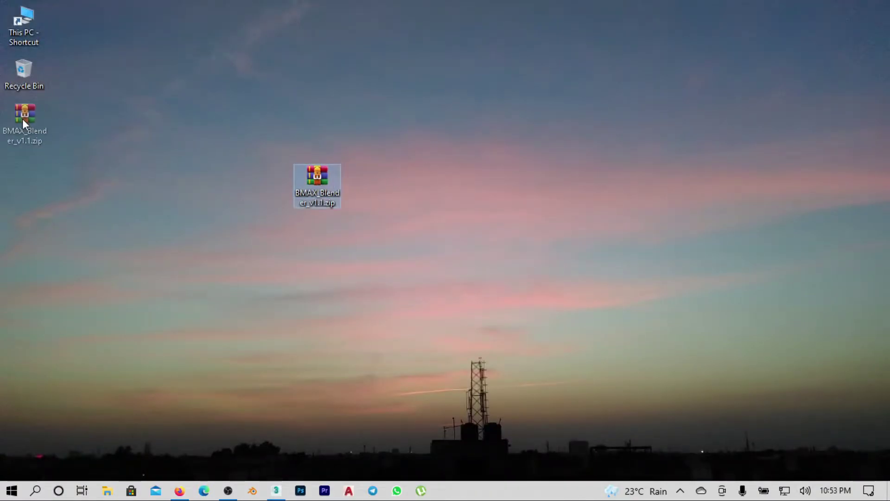
{"action": "left_click_drag", "start_coordinate": [22, 118], "coordinate": [23, 83]}
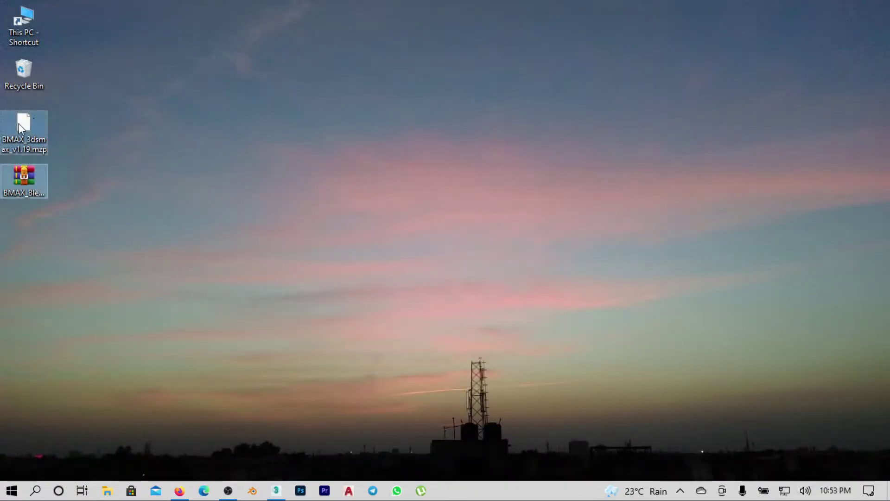
{"action": "left_click_drag", "start_coordinate": [19, 123], "coordinate": [409, 175]}
{"action": "mouse_move", "coordinate": [409, 239]}
{"action": "left_mouse_down"}
{"action": "mouse_move", "coordinate": [494, 179]}
{"action": "mouse_move", "coordinate": [508, 183]}
{"action": "left_mouse_up"}
{"action": "left_click_drag", "start_coordinate": [352, 152], "coordinate": [452, 230]}
{"action": "left_click", "coordinate": [524, 255]}
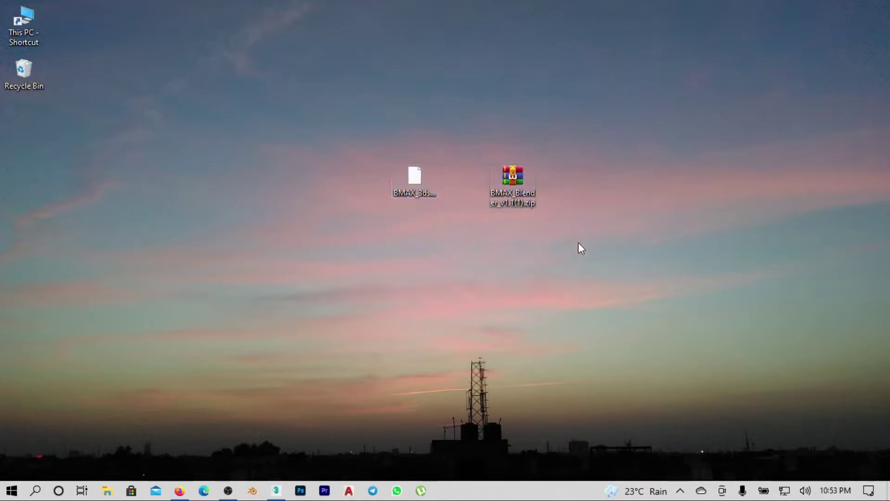
{"action": "left_click_drag", "start_coordinate": [578, 243], "coordinate": [488, 150]}
{"action": "left_click", "coordinate": [575, 294]}
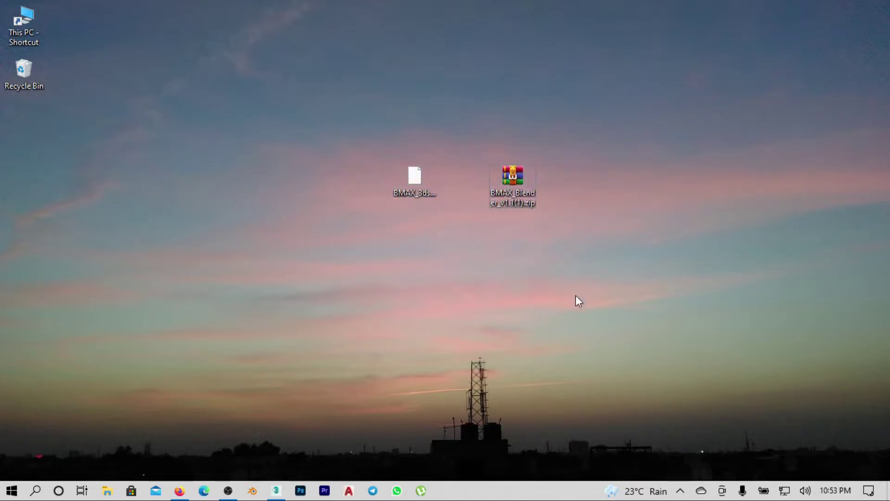
- Refresh the desktop and bring 3ds Max 2021 back into view
{"action": "right_click", "coordinate": [631, 224]}
{"action": "left_click", "coordinate": [661, 263]}
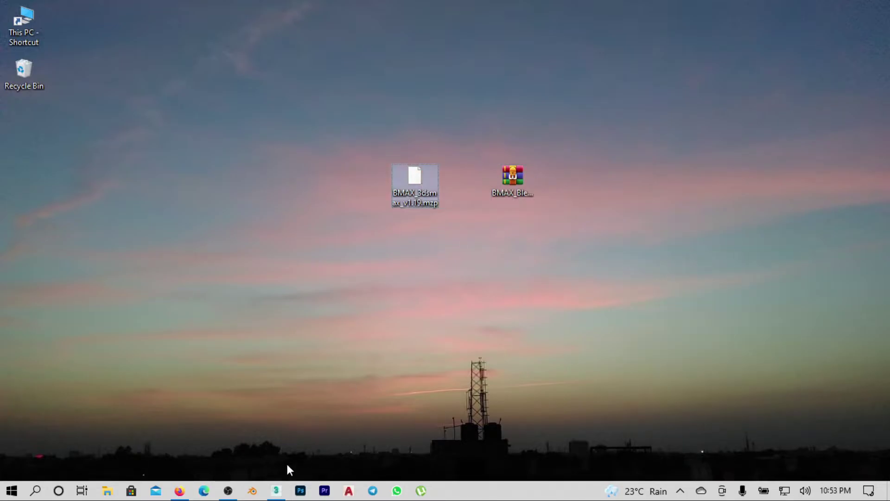
{"action": "left_click", "coordinate": [276, 490]}
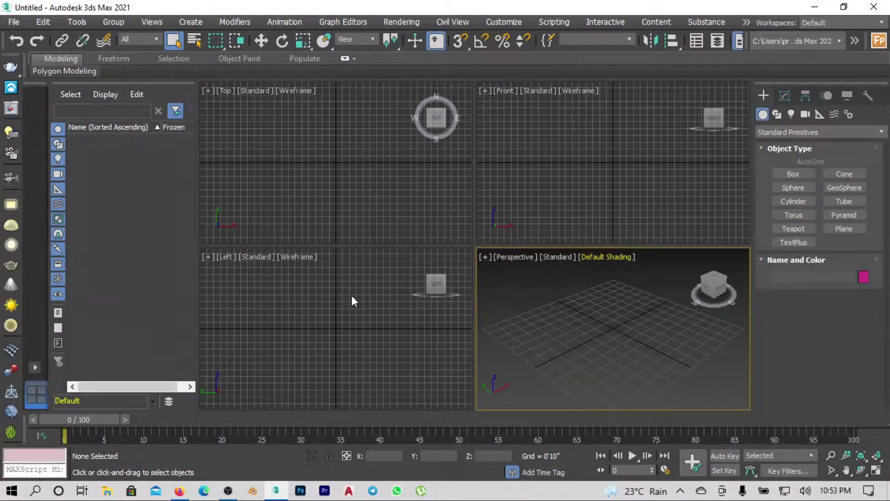
- Install the BMAX connector by dropping the BMAX 3ds Max script into 3ds Max
{"action": "left_click", "coordinate": [815, 6]}
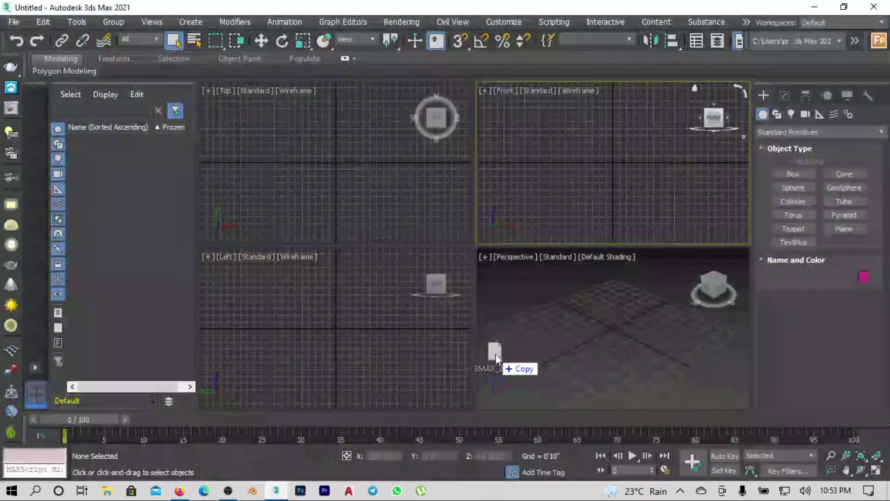
{"action": "left_click_drag", "start_coordinate": [278, 437], "coordinate": [592, 326]}
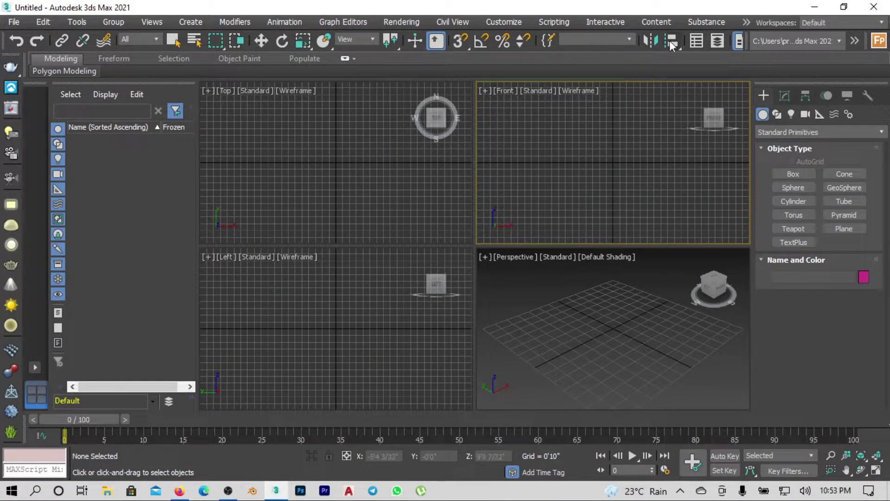
{"action": "scroll", "coordinate": [654, 43], "scroll_direction": "down", "scroll_amount": 5}
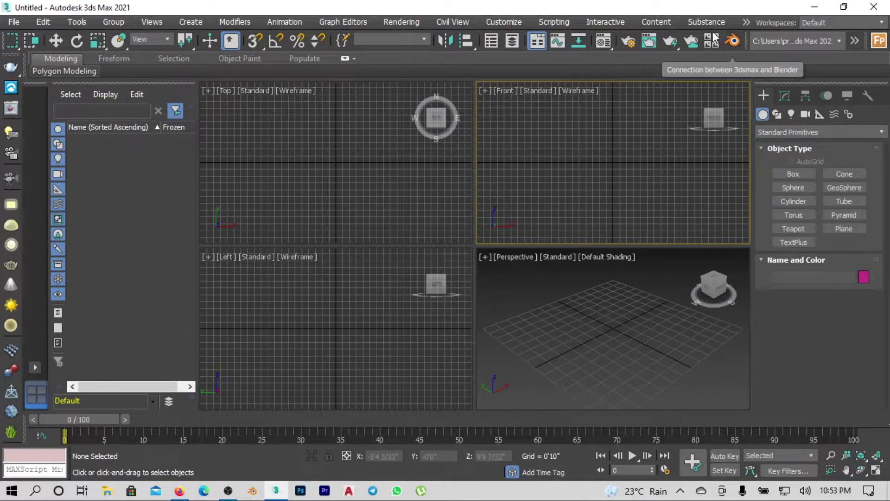
- Show the BMAX Connector panel, move it aside, and minimise 3ds Max
{"action": "left_click", "coordinate": [732, 41]}
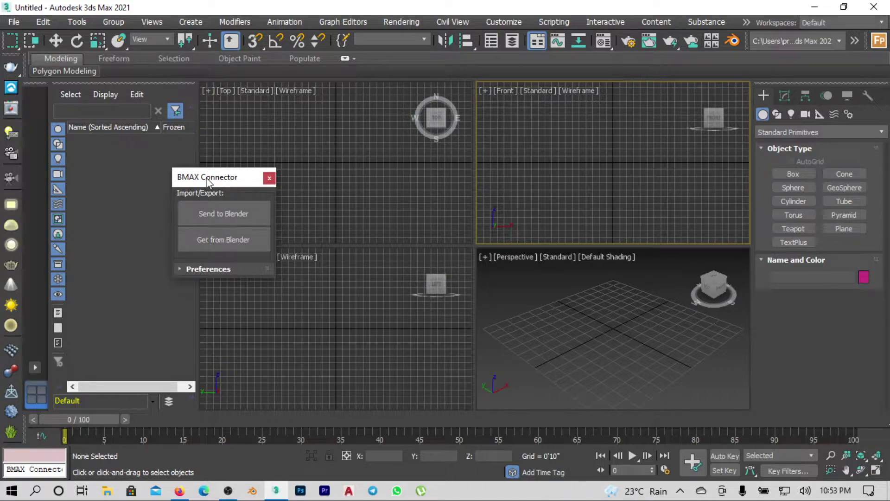
{"action": "mouse_move", "coordinate": [208, 181]}
{"action": "left_mouse_down"}
{"action": "mouse_move", "coordinate": [641, 122]}
{"action": "mouse_move", "coordinate": [671, 101]}
{"action": "left_mouse_up"}
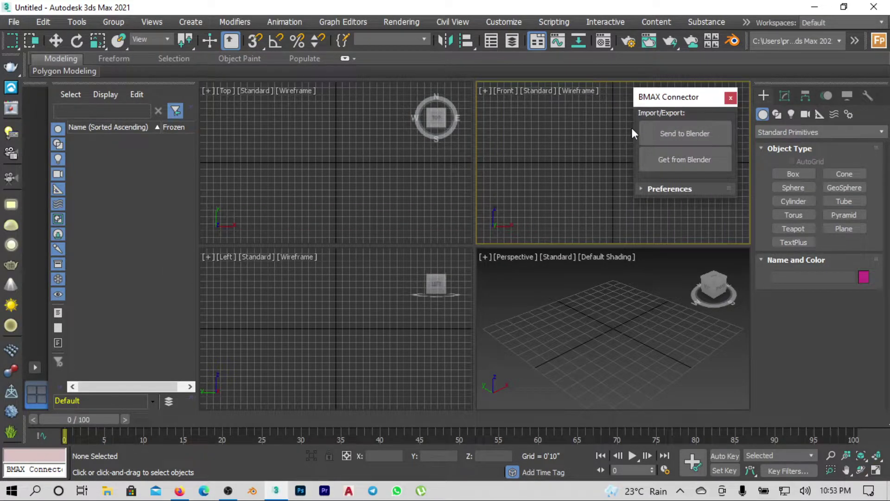
{"action": "left_click", "coordinate": [814, 10]}
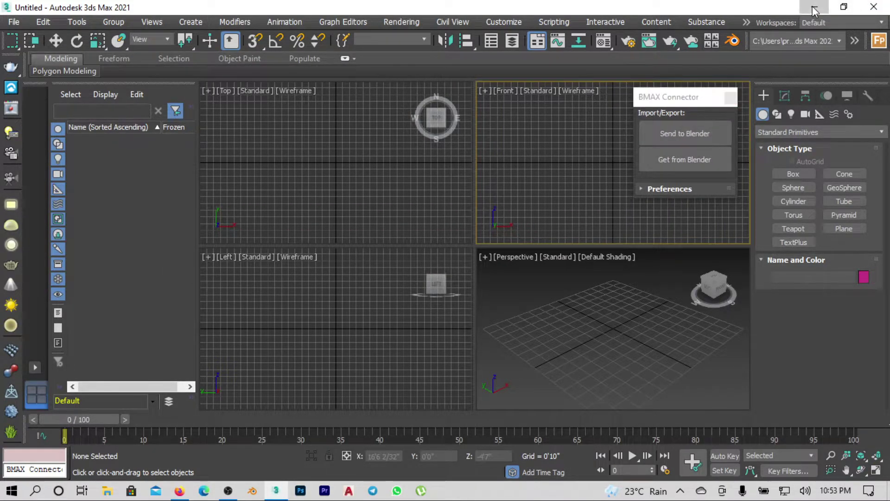
- Refresh the desktop and select the BMAX Blender add-on archive
{"action": "right_click", "coordinate": [606, 145]}
{"action": "left_click", "coordinate": [639, 183]}
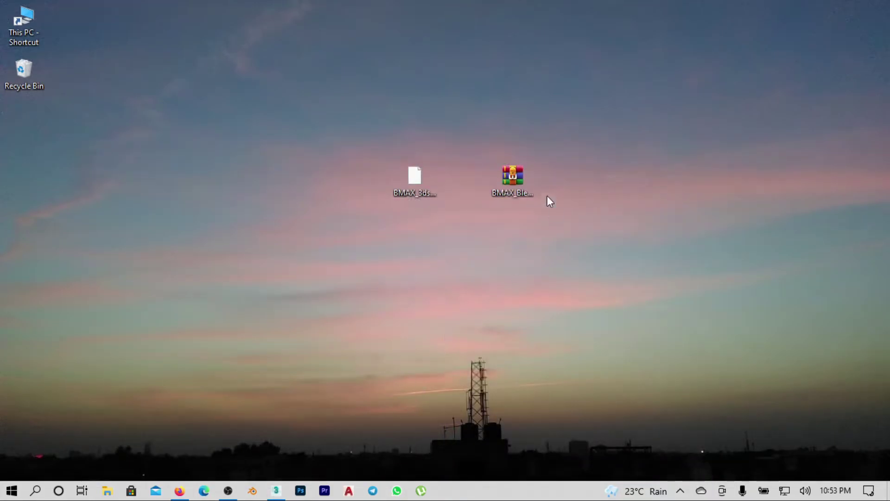
{"action": "left_click_drag", "start_coordinate": [477, 138], "coordinate": [580, 232]}
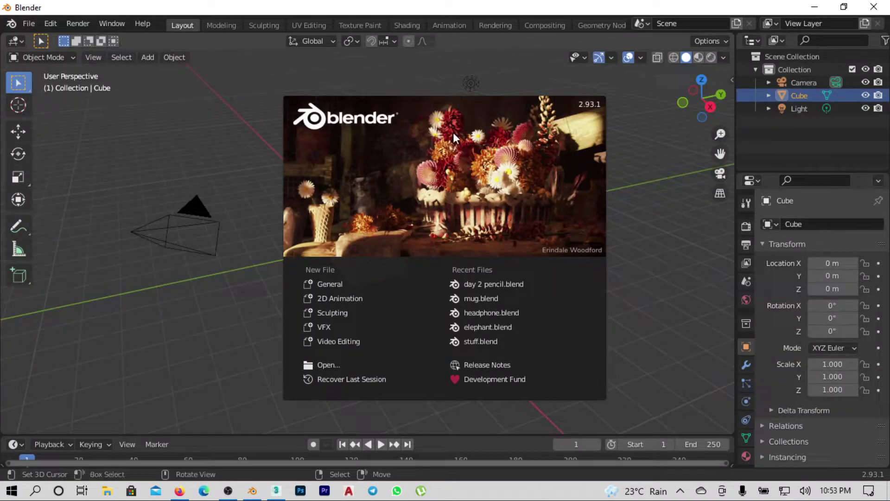
- Dismiss Blender's splash screen and open Edit > Preferences, repositioning its window
{"action": "left_click", "coordinate": [649, 202]}
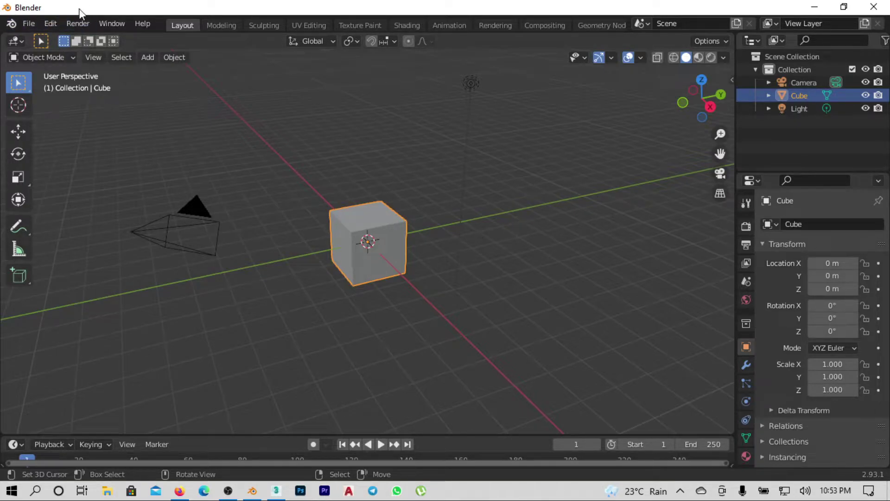
{"action": "left_click", "coordinate": [52, 23]}
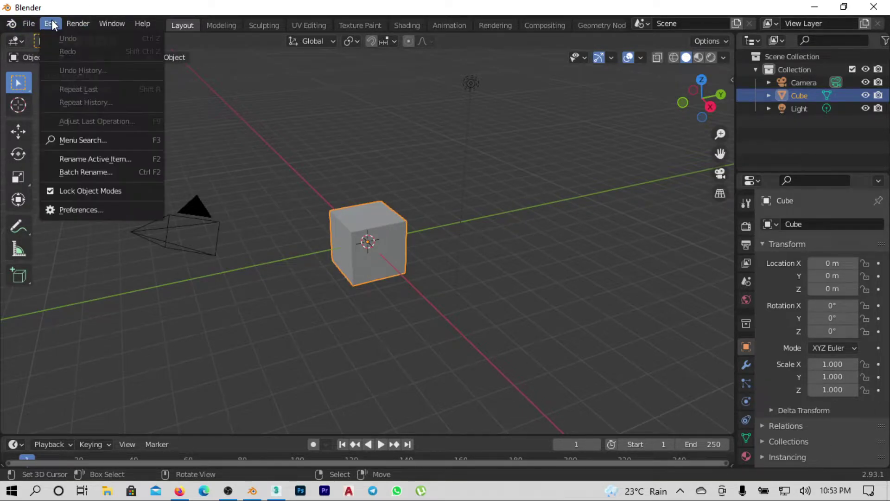
{"action": "left_click", "coordinate": [82, 210]}
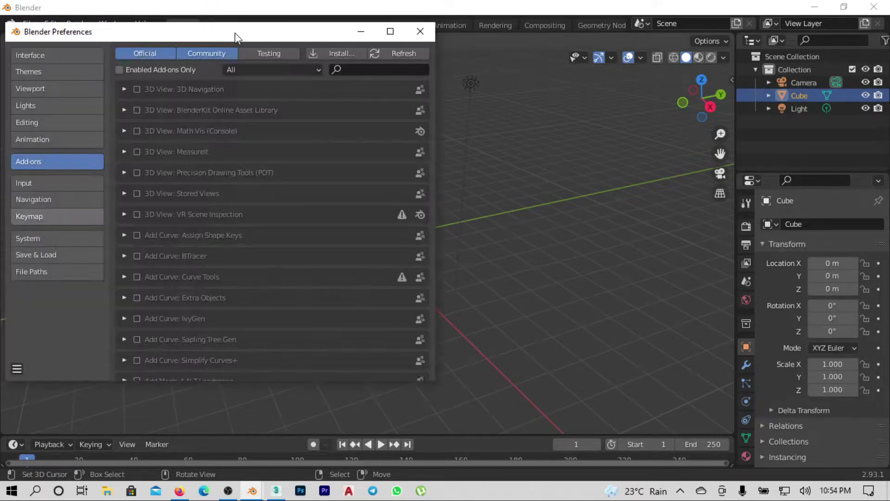
{"action": "left_click_drag", "start_coordinate": [236, 35], "coordinate": [364, 41]}
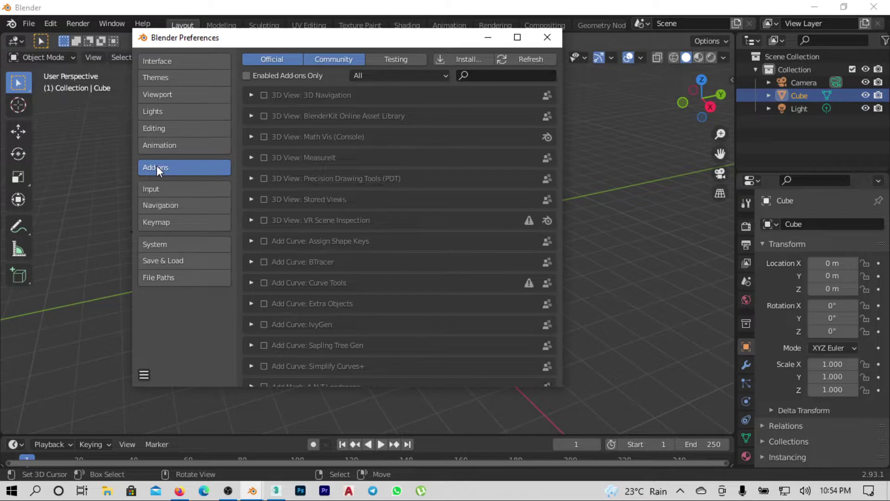
- Install the add-on BMAX_Blender_v1.1(1).zip from the Desktop, then close Preferences
{"action": "left_click", "coordinate": [451, 57]}
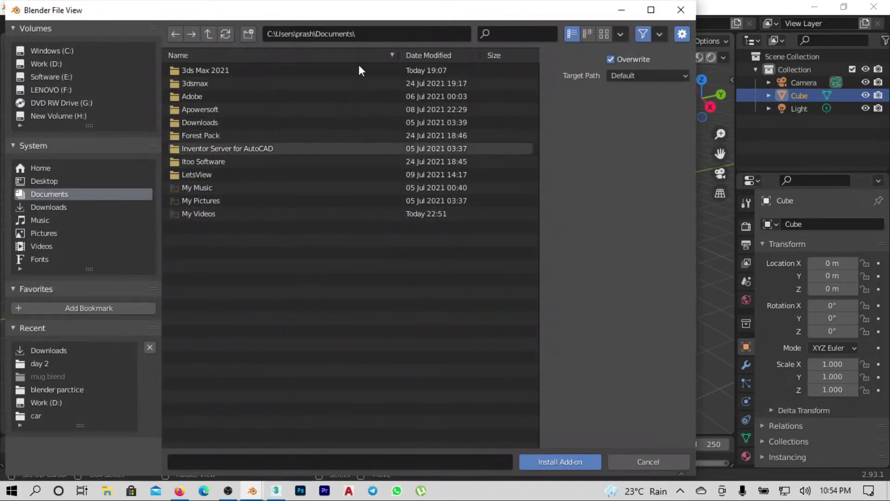
{"action": "left_click", "coordinate": [44, 181]}
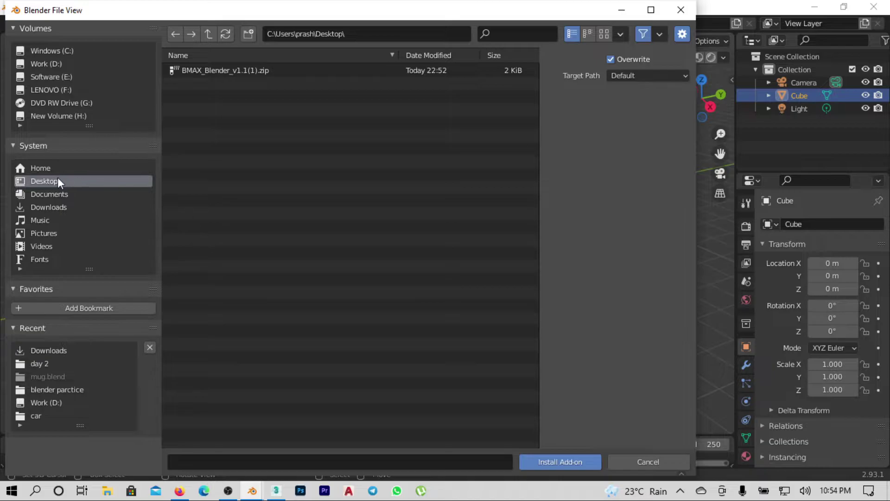
{"action": "left_click", "coordinate": [220, 70]}
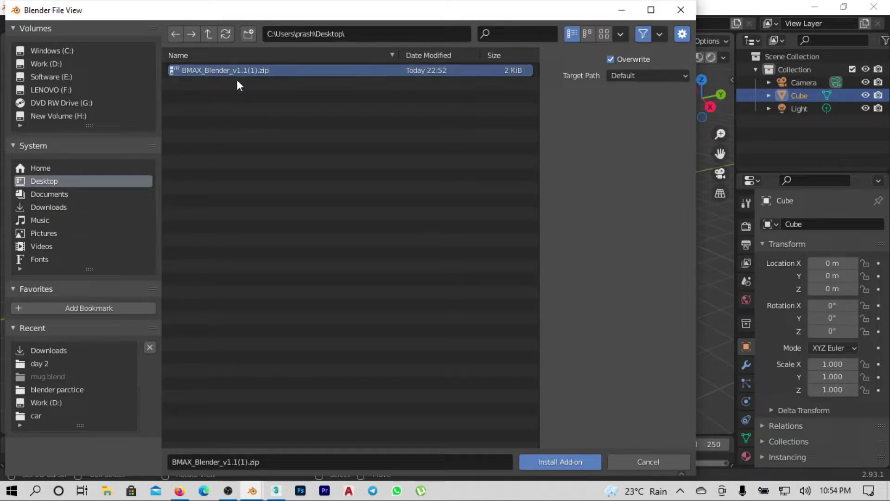
{"action": "left_click", "coordinate": [566, 462]}
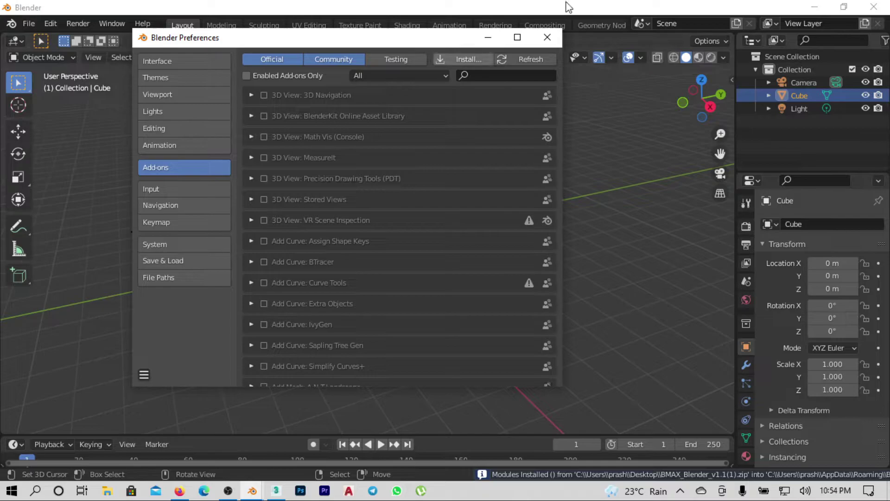
{"action": "left_click", "coordinate": [547, 37]}
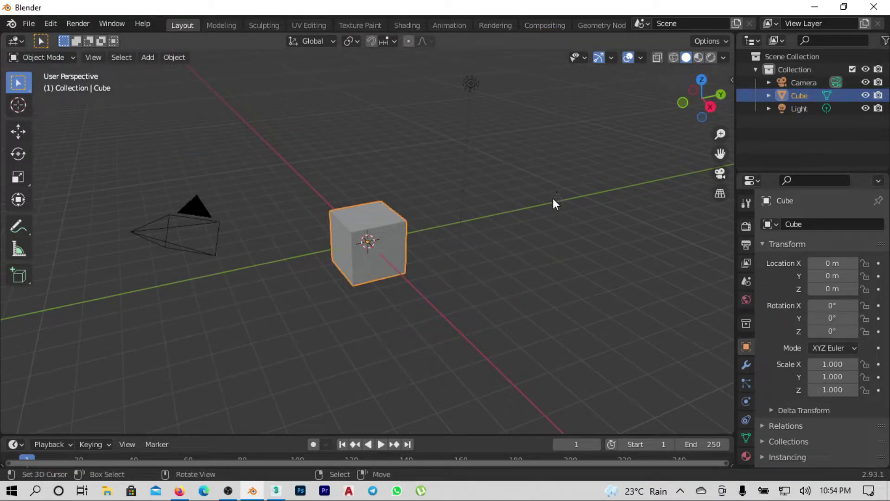
- Show the BMAX tab in the viewport sidebar and select all scene objects
{"action": "key", "text": "n"}
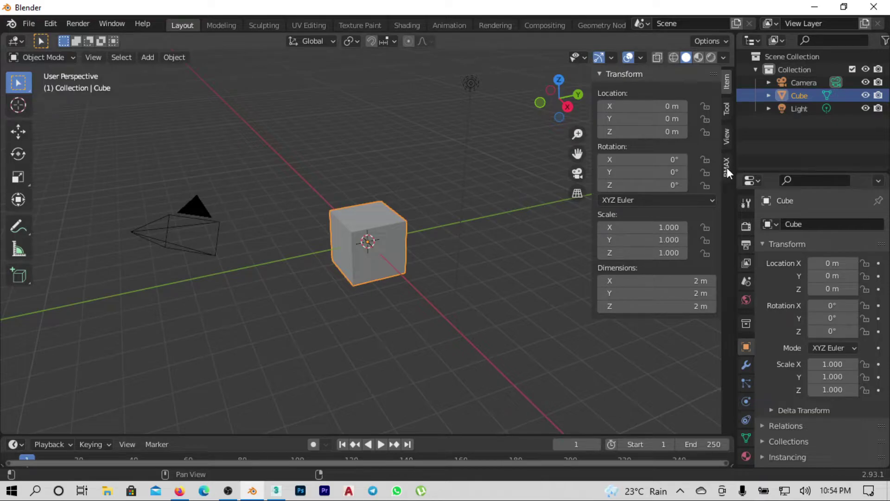
{"action": "left_click", "coordinate": [726, 166]}
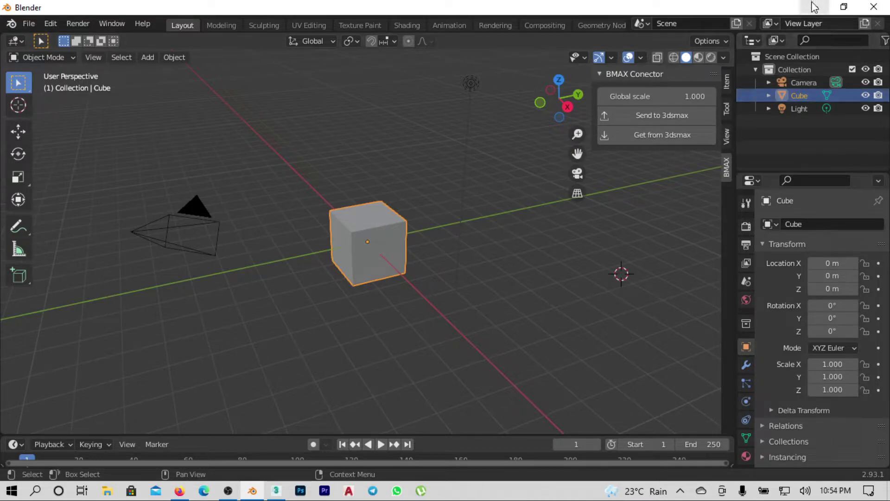
{"action": "key", "text": "a"}
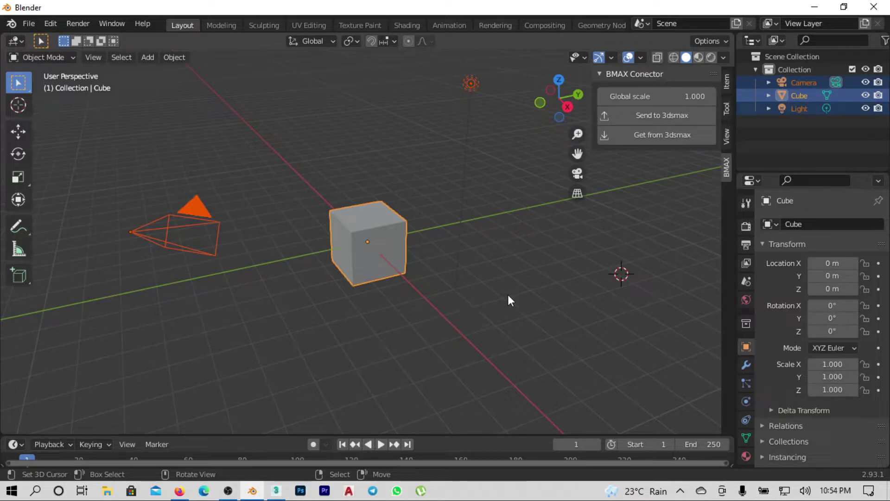
- Minimise Blender and refresh the Windows desktop
{"action": "left_click", "coordinate": [814, 7]}
{"action": "right_click", "coordinate": [582, 205]}
{"action": "left_click", "coordinate": [594, 226]}
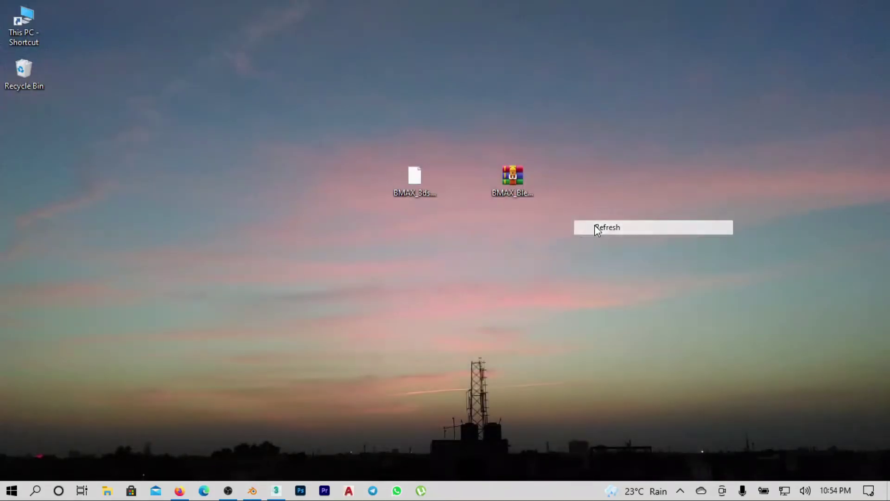
- Create a teapot, Teapot001, in the 3ds Max Perspective view and select it
{"action": "left_click", "coordinate": [276, 491]}
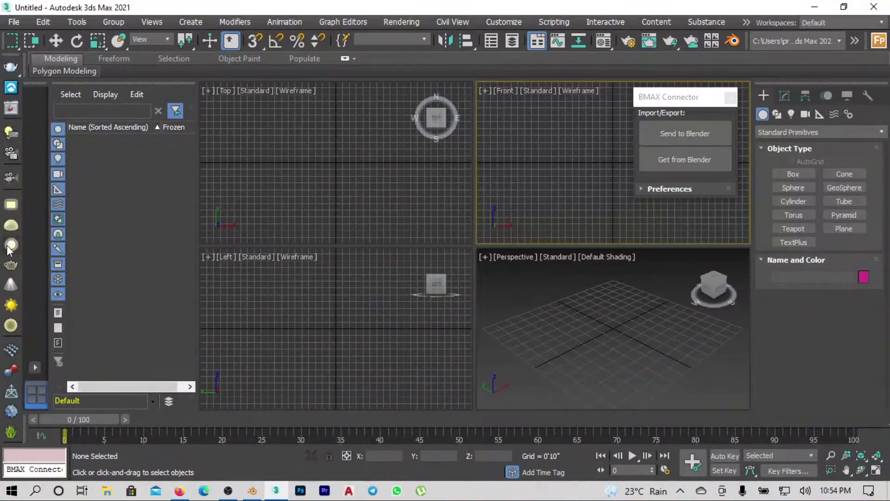
{"action": "left_click", "coordinate": [800, 227]}
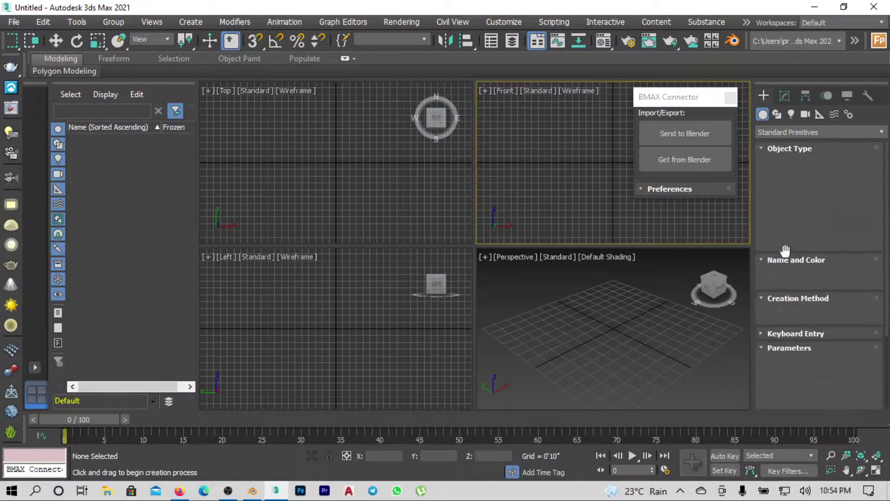
{"action": "left_click_drag", "start_coordinate": [608, 329], "coordinate": [646, 371]}
{"action": "scroll", "coordinate": [615, 365], "scroll_direction": "down", "scroll_amount": 3}
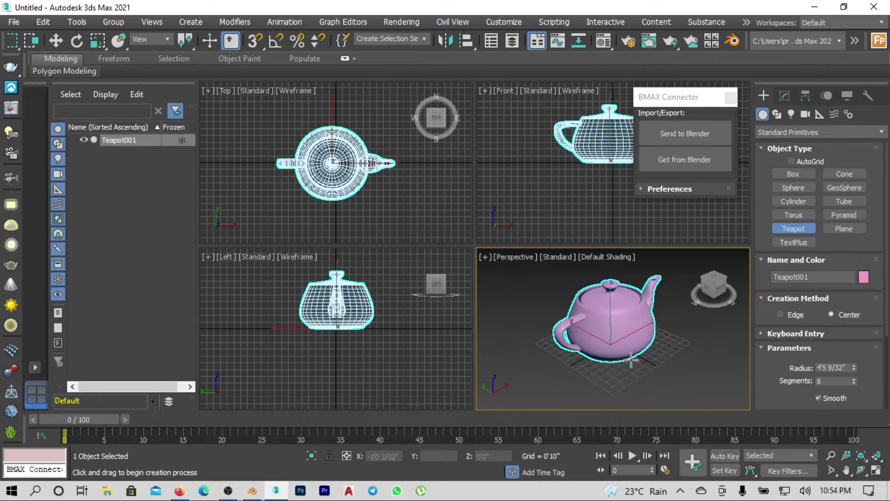
{"action": "right_click", "coordinate": [694, 326]}
{"action": "left_click", "coordinate": [668, 335]}
{"action": "left_click", "coordinate": [616, 314]}
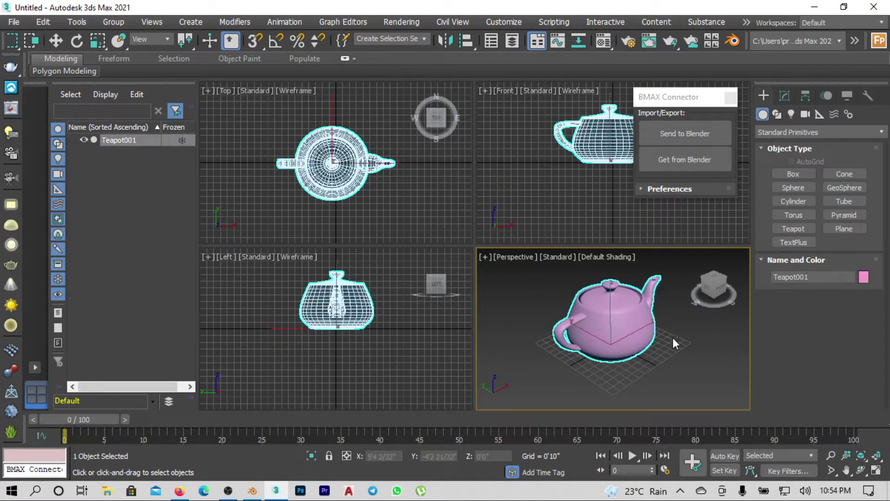
- Frame the teapot in the view and send it to Blender
{"action": "scroll", "coordinate": [660, 316], "scroll_direction": "up", "scroll_amount": 3}
{"action": "middle_click_drag", "start_coordinate": [657, 362], "coordinate": [716, 347]}
{"action": "scroll", "coordinate": [674, 342], "scroll_direction": "down", "scroll_amount": 3}
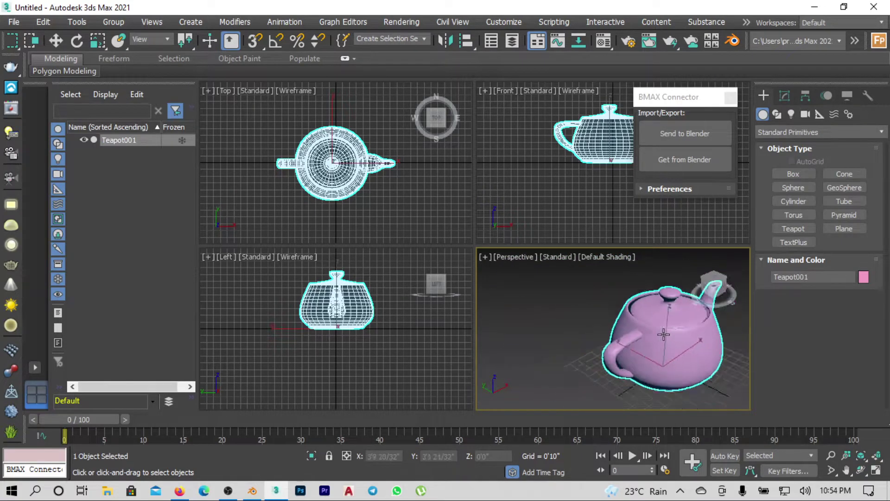
{"action": "scroll", "coordinate": [663, 334], "scroll_direction": "down", "scroll_amount": 1}
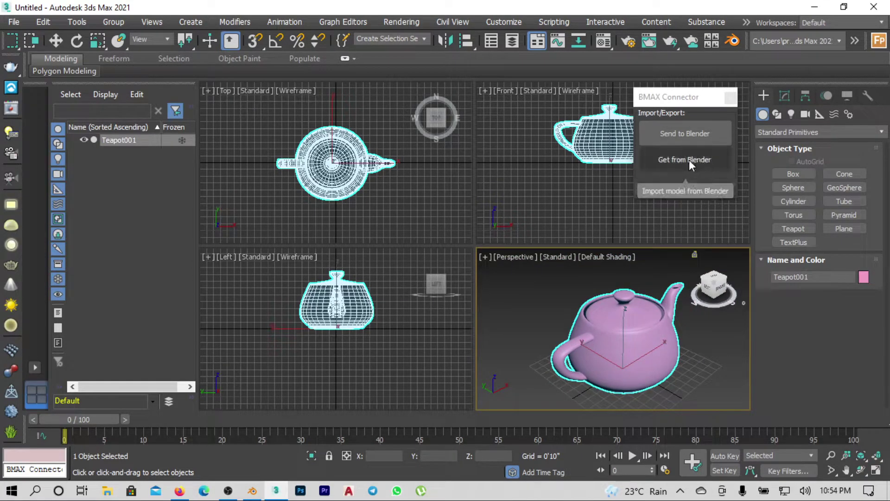
{"action": "left_click", "coordinate": [689, 132]}
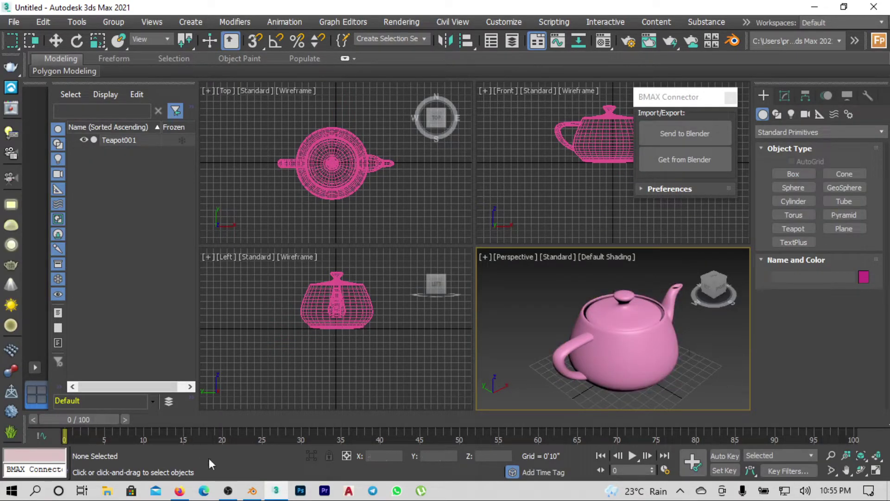
- Import the 3ds Max teapot into Blender and orbit around it, leaving it in place
{"action": "mouse_move", "coordinate": [251, 491]}
{"action": "left_click", "coordinate": [255, 442]}
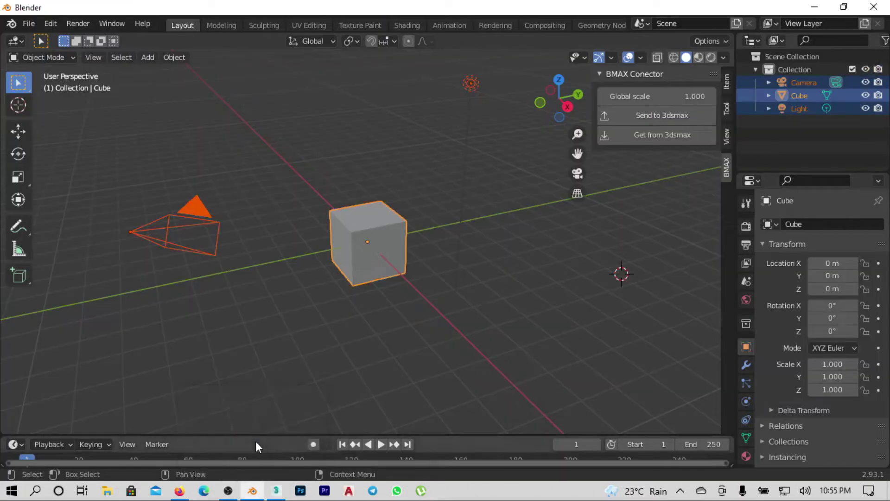
{"action": "left_click", "coordinate": [655, 133]}
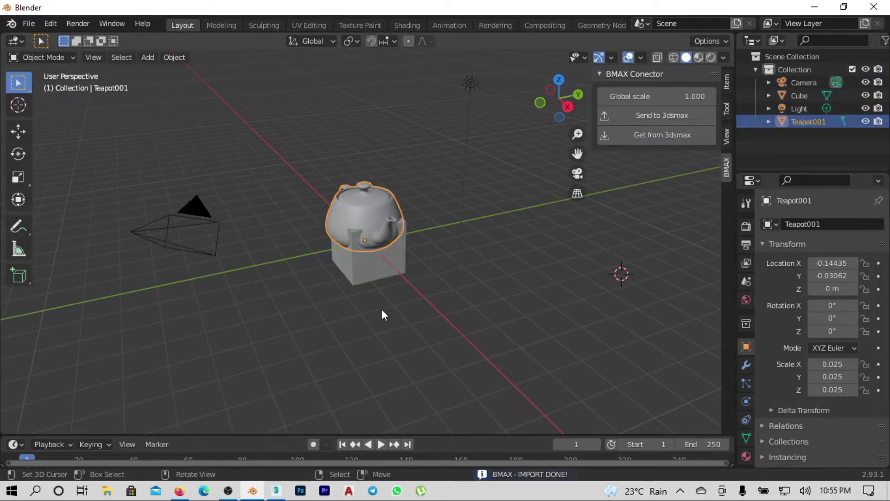
{"action": "middle_click_drag", "start_coordinate": [382, 308], "coordinate": [369, 214]}
{"action": "key", "text": "g"}
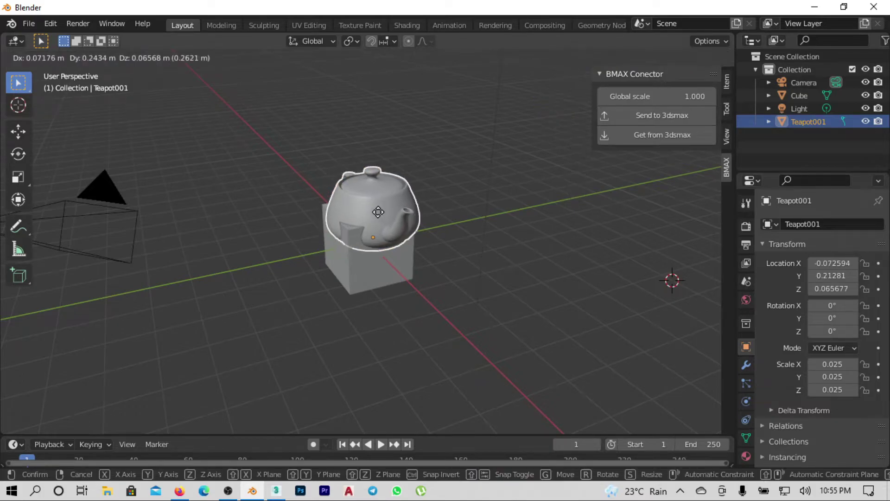
{"action": "key", "text": "Escape"}
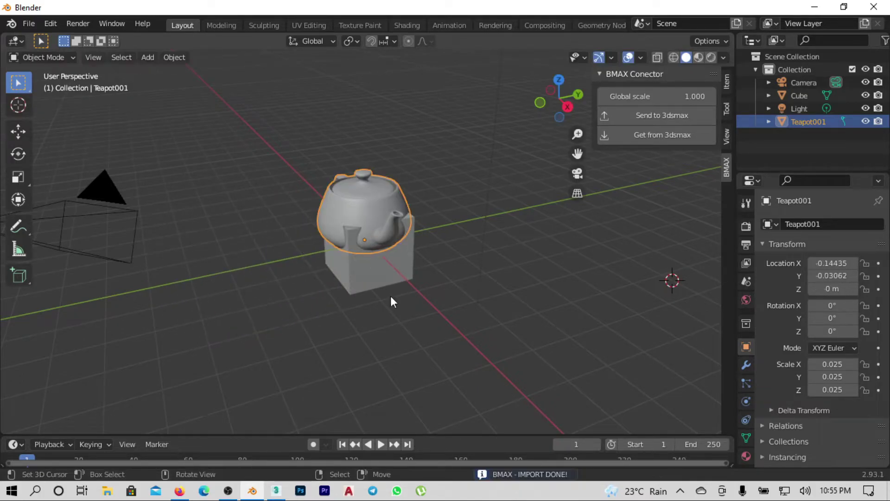
{"action": "mouse_move", "coordinate": [405, 316]}
{"action": "middle_mouse_down"}
{"action": "mouse_move", "coordinate": [429, 292]}
{"action": "mouse_move", "coordinate": [369, 196]}
{"action": "middle_mouse_up"}
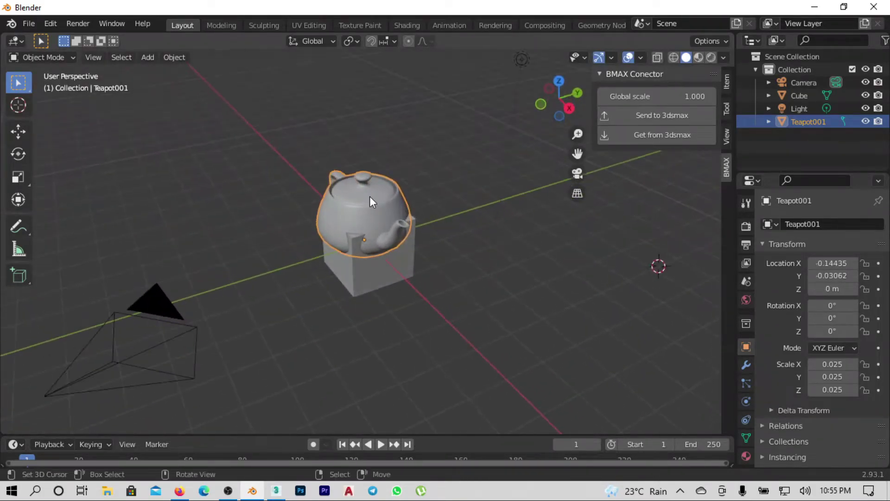
- Select the default cube beside the teapot and bring up the File menu
{"action": "right_click", "coordinate": [369, 187], "text": "shift"}
{"action": "scroll", "coordinate": [368, 187], "scroll_direction": "up", "scroll_amount": 3}
{"action": "scroll", "coordinate": [368, 187], "scroll_direction": "up", "scroll_amount": 1}
{"action": "left_click", "coordinate": [390, 190]}
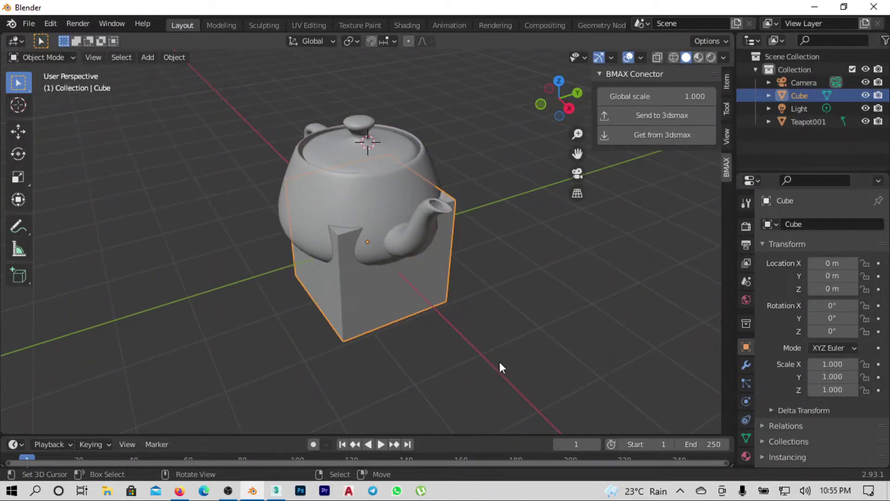
{"action": "scroll", "coordinate": [499, 362], "scroll_direction": "down", "scroll_amount": 2}
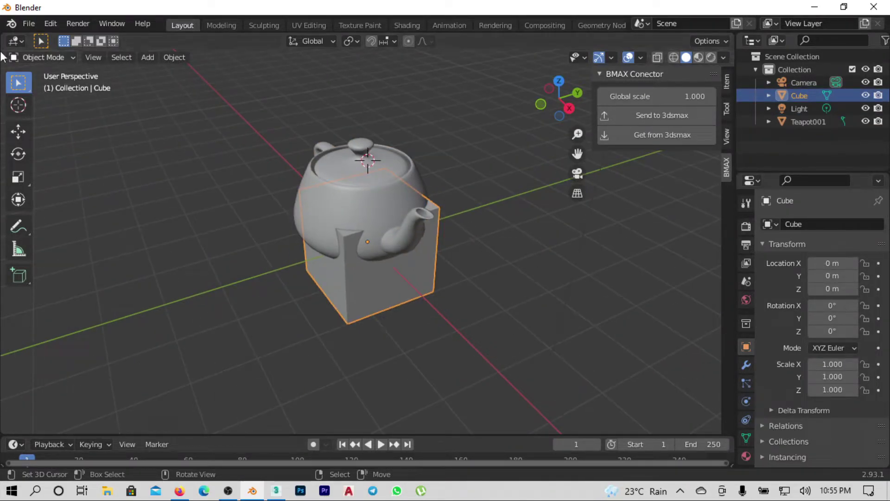
{"action": "left_click", "coordinate": [28, 23]}
{"action": "mouse_move", "coordinate": [46, 38]}
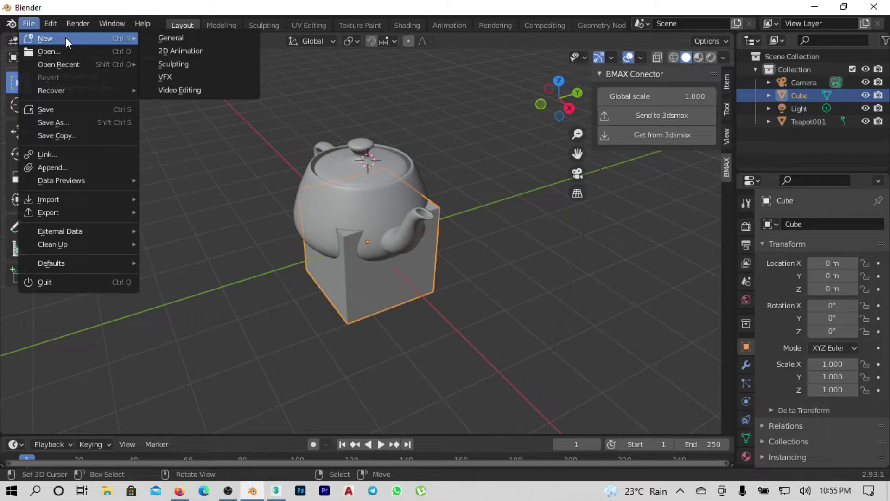
- Start a new General file without saving, select all objects, and return to 3ds Max
{"action": "left_click", "coordinate": [183, 37]}
{"action": "left_click", "coordinate": [463, 269]}
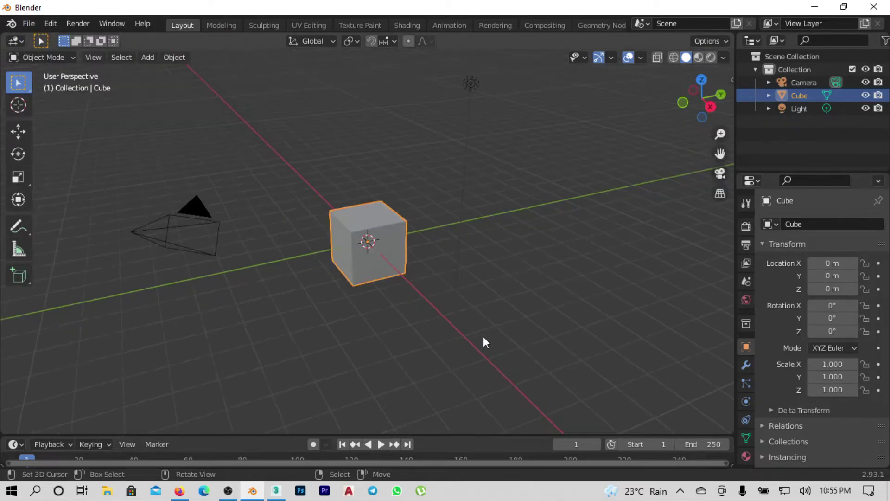
{"action": "key", "text": "a"}
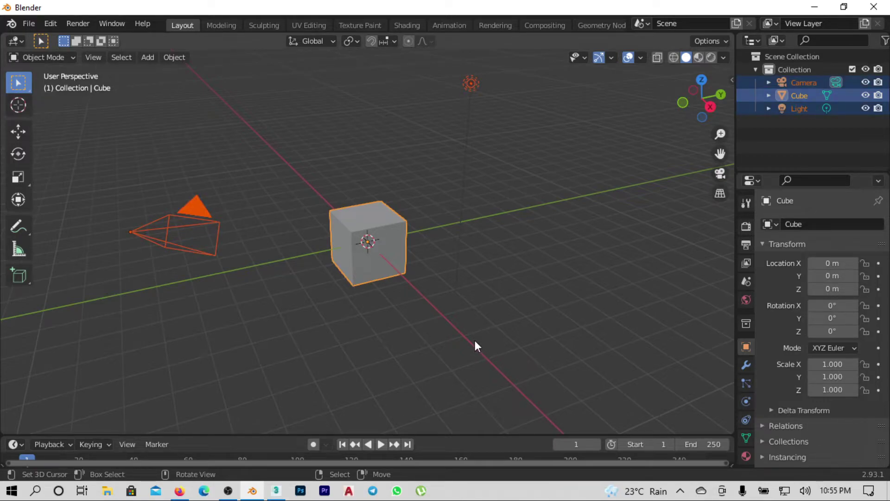
{"action": "left_click", "coordinate": [814, 7]}
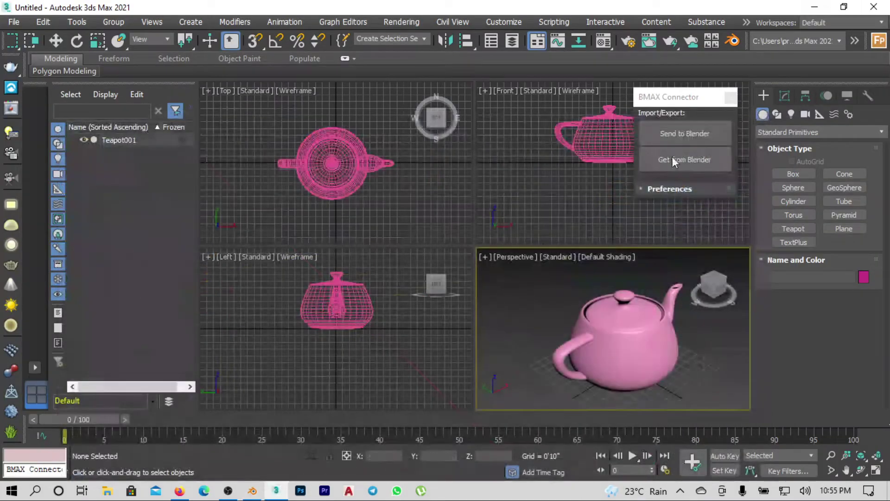
- Load the recent exterior.max scene, quitting the teapot scene without saving
{"action": "left_click", "coordinate": [13, 22]}
{"action": "mouse_move", "coordinate": [40, 88]}
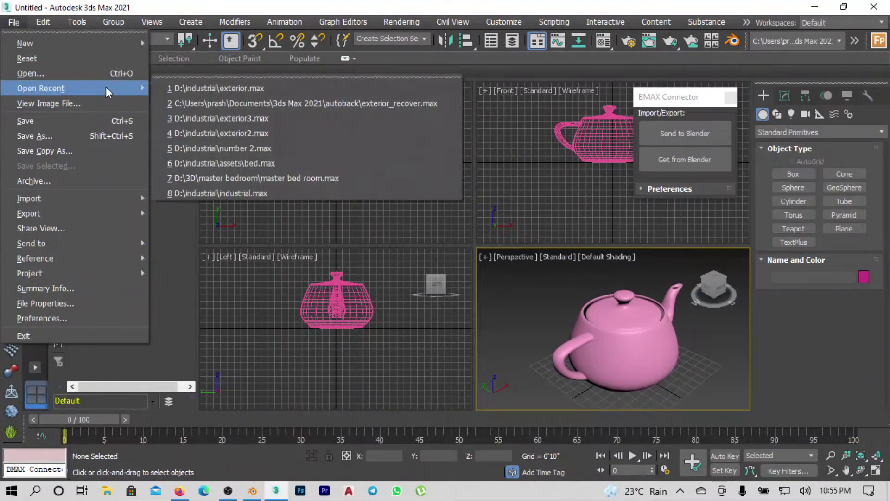
{"action": "left_click", "coordinate": [226, 89]}
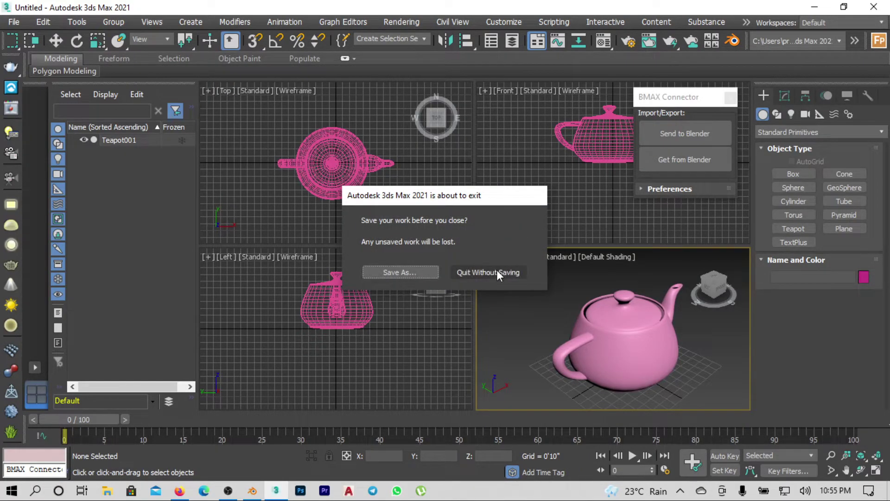
{"action": "left_click", "coordinate": [496, 269]}
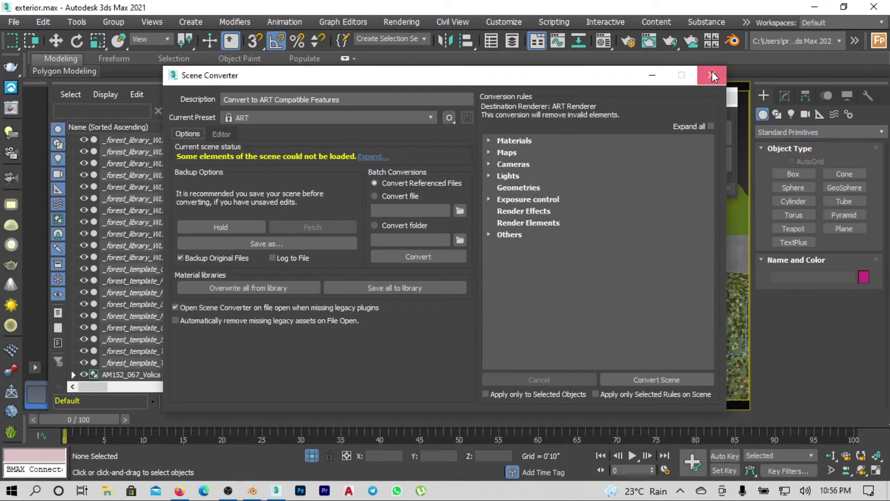
- Select all exterior house objects, send them via BMAX Connector, and return to Blender
{"action": "left_click", "coordinate": [710, 74]}
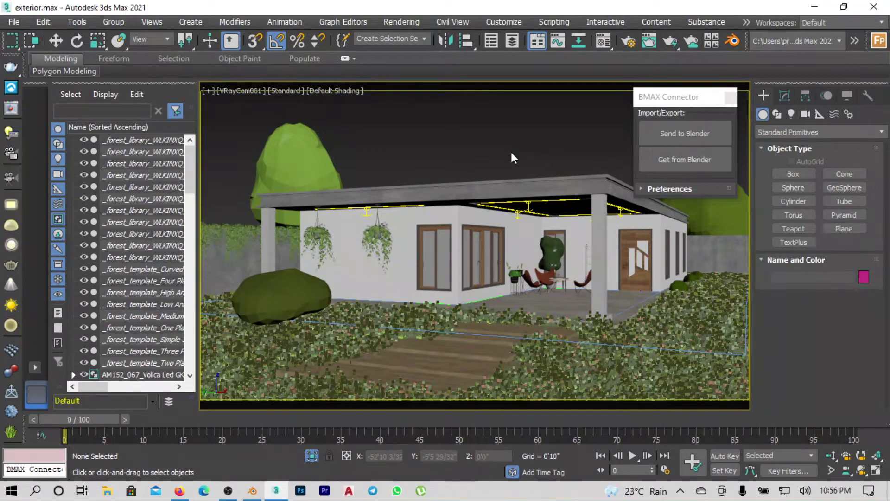
{"action": "key", "text": "ctrl+a"}
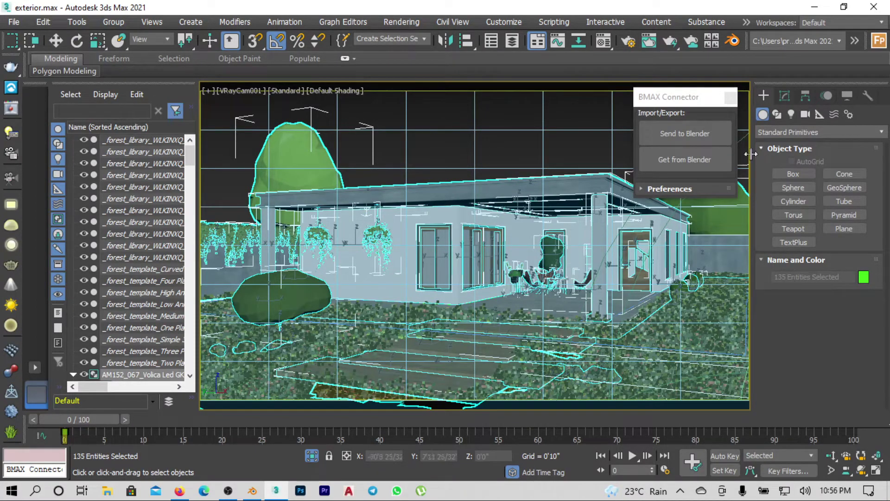
{"action": "left_click", "coordinate": [688, 133]}
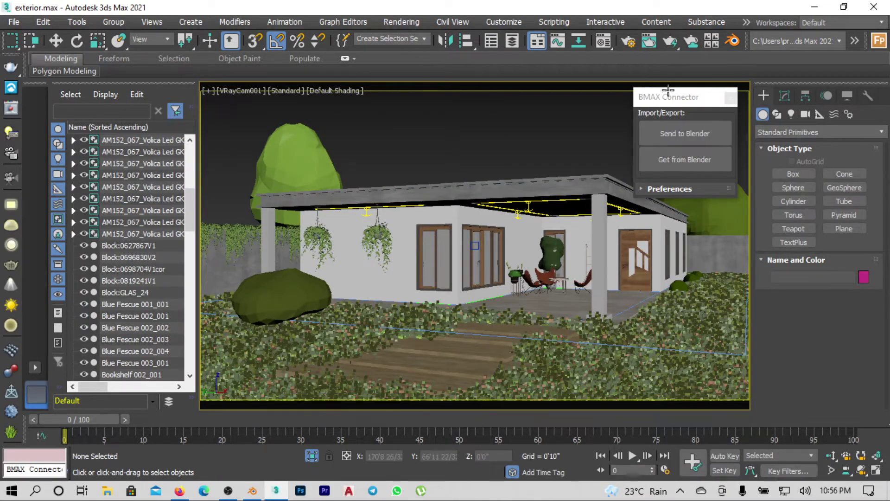
{"action": "left_click", "coordinate": [255, 492]}
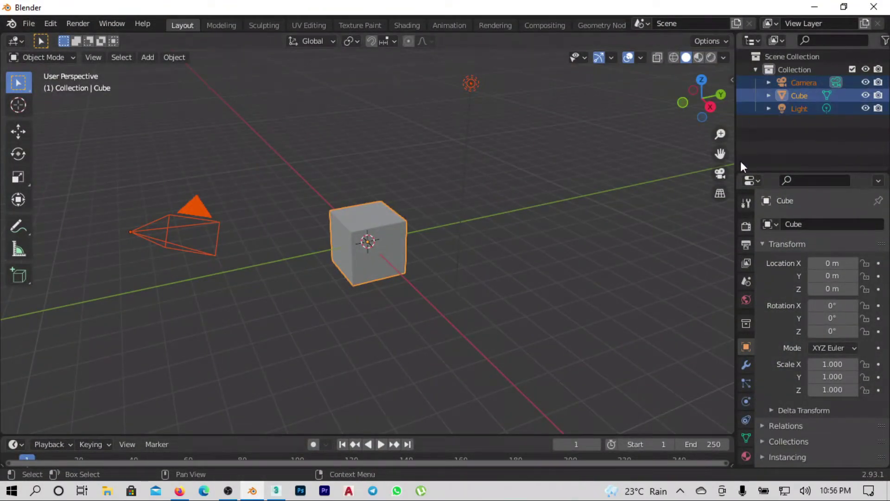
- Use Get from 3dsmax in the BMAX sidebar tab to bring in the exterior house
{"action": "key", "text": "n"}
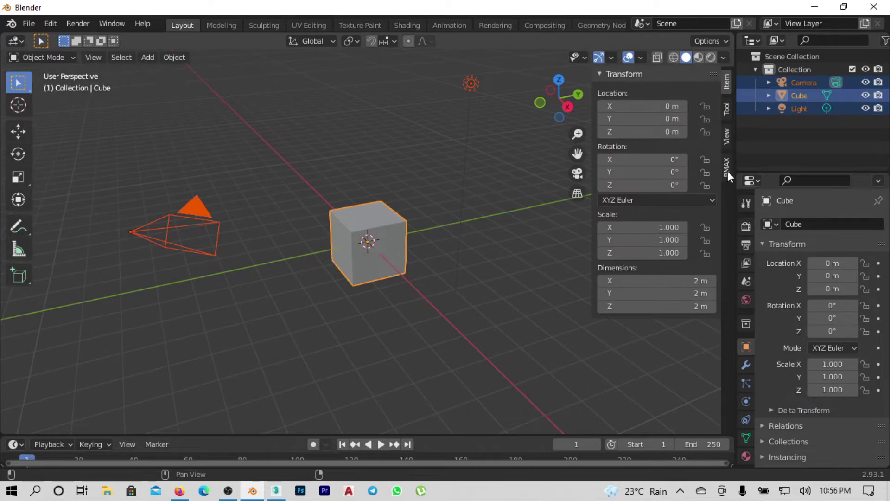
{"action": "left_click", "coordinate": [727, 170]}
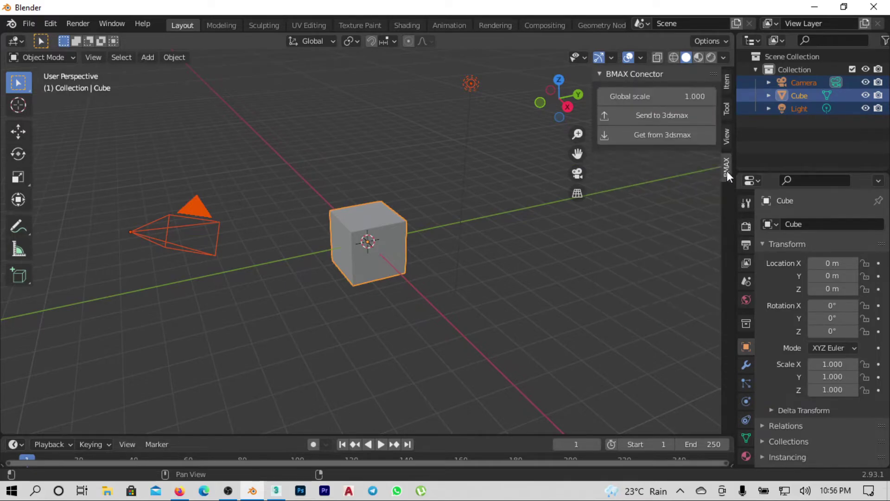
{"action": "left_click", "coordinate": [665, 135]}
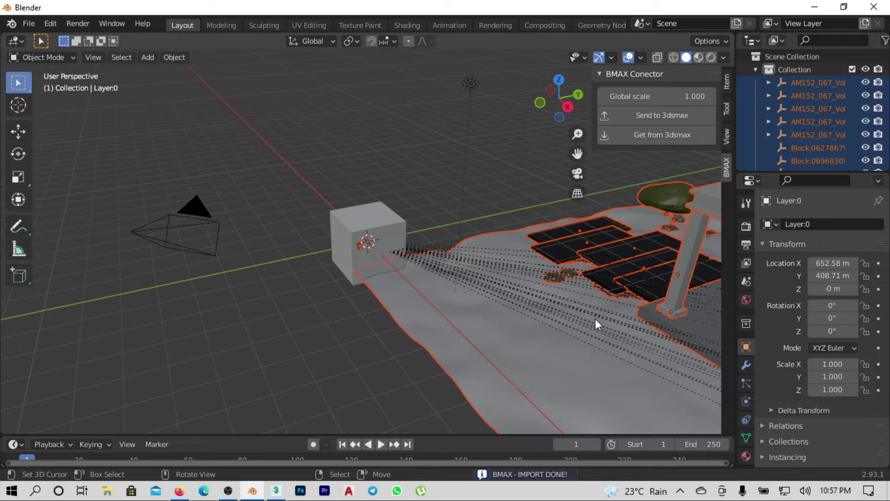
{"action": "scroll", "coordinate": [349, 259], "scroll_direction": "down", "scroll_amount": 4}
{"action": "scroll", "coordinate": [300, 246], "scroll_direction": "down", "scroll_amount": 3}
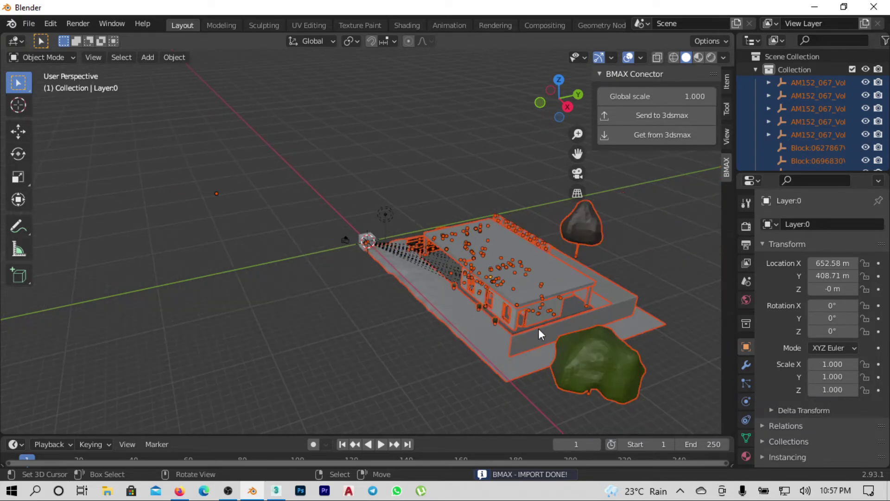
{"action": "mouse_move", "coordinate": [539, 329]}
{"action": "middle_mouse_down"}
{"action": "mouse_move", "coordinate": [635, 313]}
{"action": "mouse_move", "coordinate": [724, 316]}
{"action": "middle_mouse_up"}
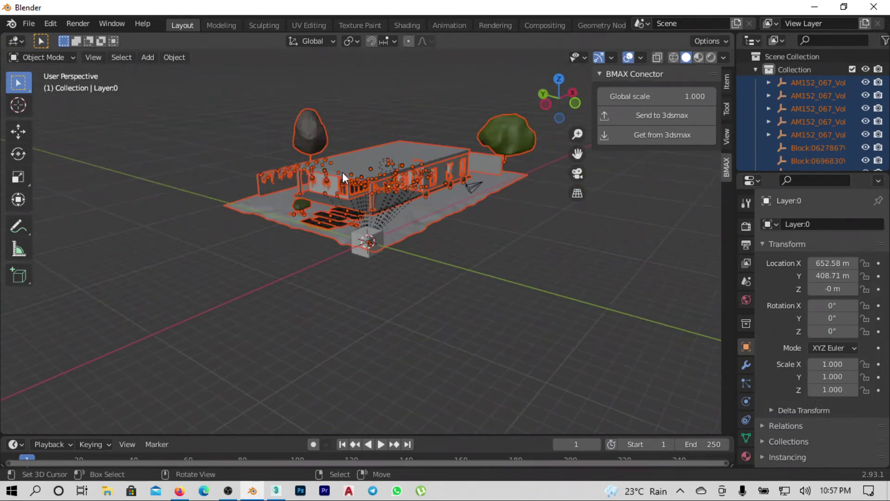
{"action": "scroll", "coordinate": [500, 268], "scroll_direction": "up", "scroll_amount": 2}
{"action": "scroll", "coordinate": [533, 269], "scroll_direction": "up", "scroll_amount": 2}
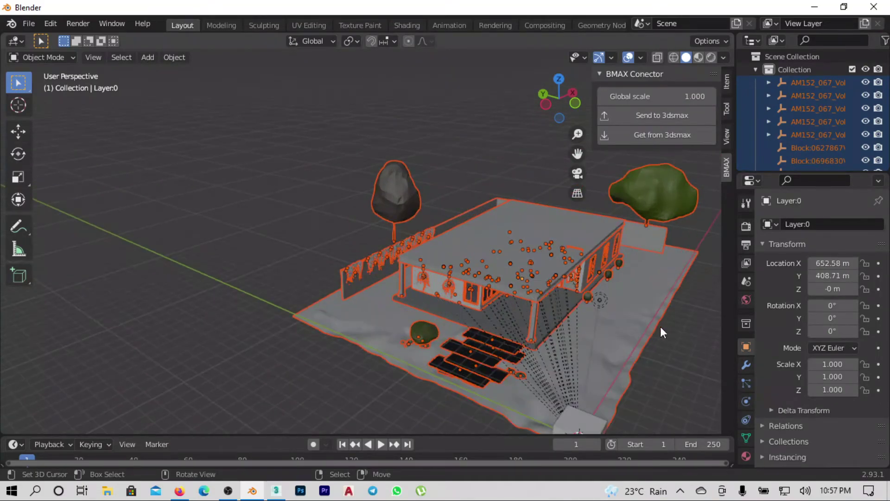
{"action": "scroll", "coordinate": [660, 326], "scroll_direction": "up", "scroll_amount": 2}
{"action": "mouse_move", "coordinate": [647, 297]}
{"action": "middle_mouse_down"}
{"action": "mouse_move", "coordinate": [508, 181]}
{"action": "mouse_move", "coordinate": [506, 132]}
{"action": "middle_mouse_up"}
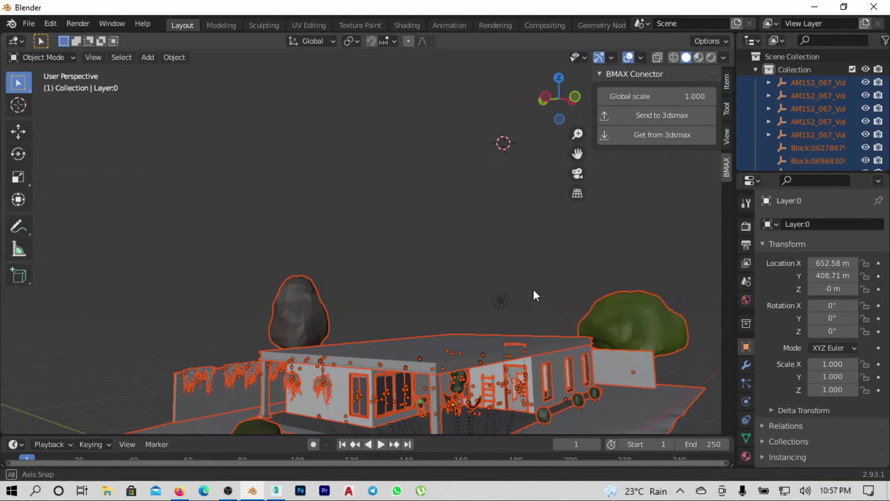
{"action": "scroll", "coordinate": [533, 290], "scroll_direction": "up", "scroll_amount": 2}
{"action": "mouse_move", "coordinate": [554, 338]}
{"action": "middle_mouse_down"}
{"action": "mouse_move", "coordinate": [454, 271]}
{"action": "mouse_move", "coordinate": [449, 278]}
{"action": "middle_mouse_up"}
{"action": "scroll", "coordinate": [386, 238], "scroll_direction": "up", "scroll_amount": 2}
{"action": "scroll", "coordinate": [386, 238], "scroll_direction": "up", "scroll_amount": 1}
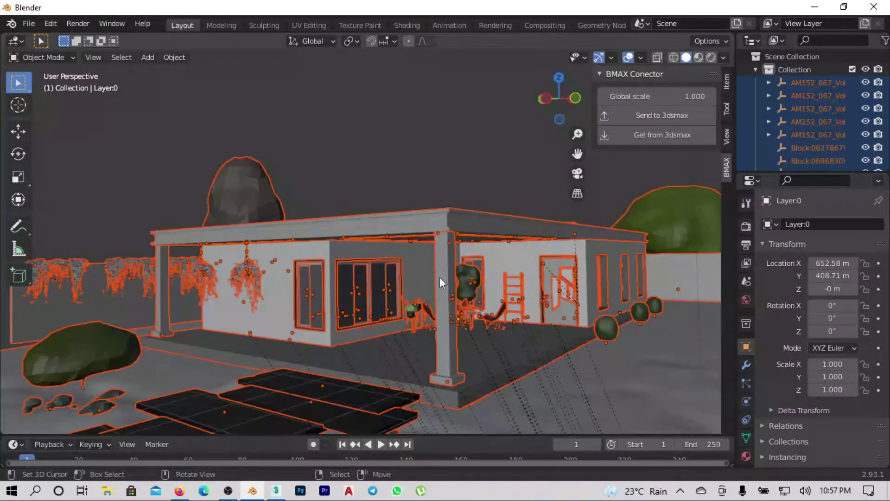
{"action": "mouse_move", "coordinate": [477, 313]}
{"action": "middle_mouse_down"}
{"action": "mouse_move", "coordinate": [493, 310]}
{"action": "mouse_move", "coordinate": [482, 294]}
{"action": "mouse_move", "coordinate": [578, 297]}
{"action": "mouse_move", "coordinate": [113, 272]}
{"action": "middle_mouse_up"}
{"action": "middle_click_drag", "start_coordinate": [243, 288], "coordinate": [230, 287]}
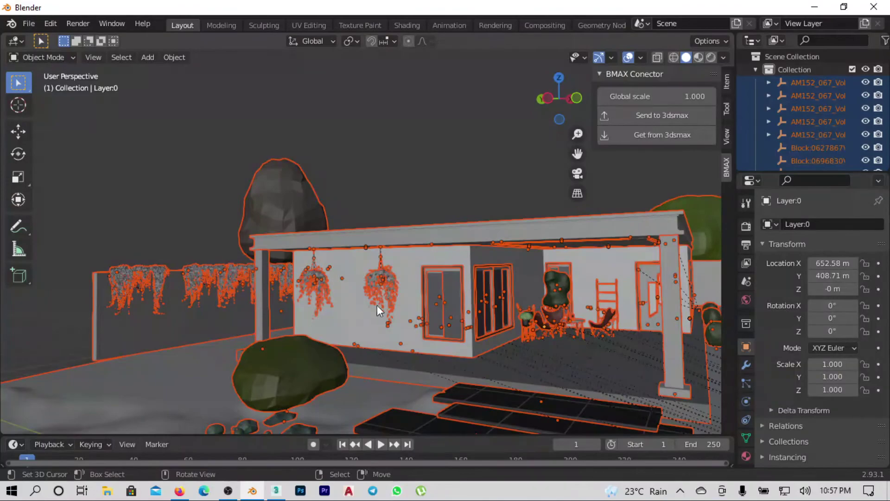
{"action": "mouse_move", "coordinate": [453, 308]}
{"action": "middle_mouse_down"}
{"action": "mouse_move", "coordinate": [392, 302]}
{"action": "mouse_move", "coordinate": [547, 307]}
{"action": "mouse_move", "coordinate": [354, 285]}
{"action": "middle_mouse_up"}
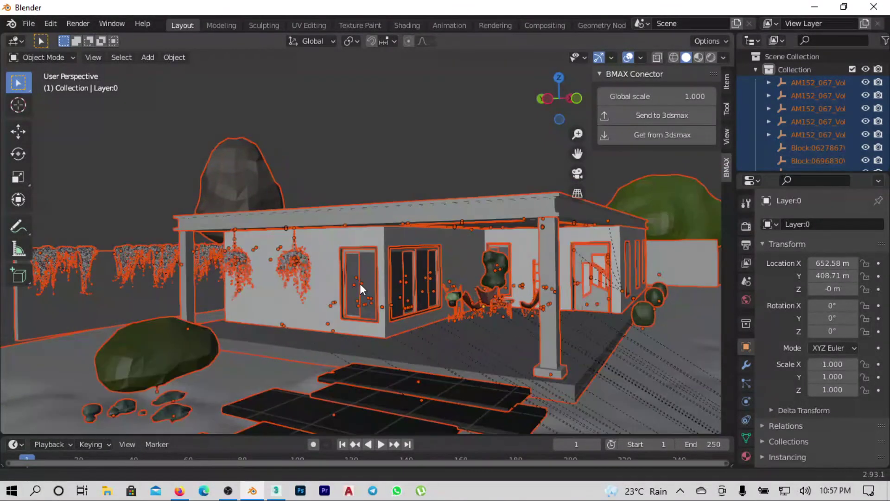
{"action": "scroll", "coordinate": [461, 285], "scroll_direction": "up", "scroll_amount": 1}
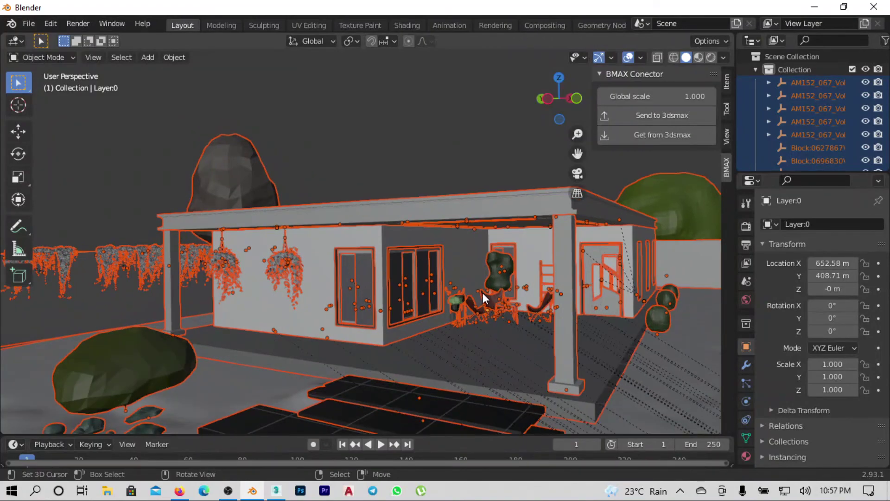
{"action": "mouse_move", "coordinate": [482, 290]}
{"action": "middle_mouse_down"}
{"action": "mouse_move", "coordinate": [472, 274]}
{"action": "mouse_move", "coordinate": [493, 300]}
{"action": "middle_mouse_up"}
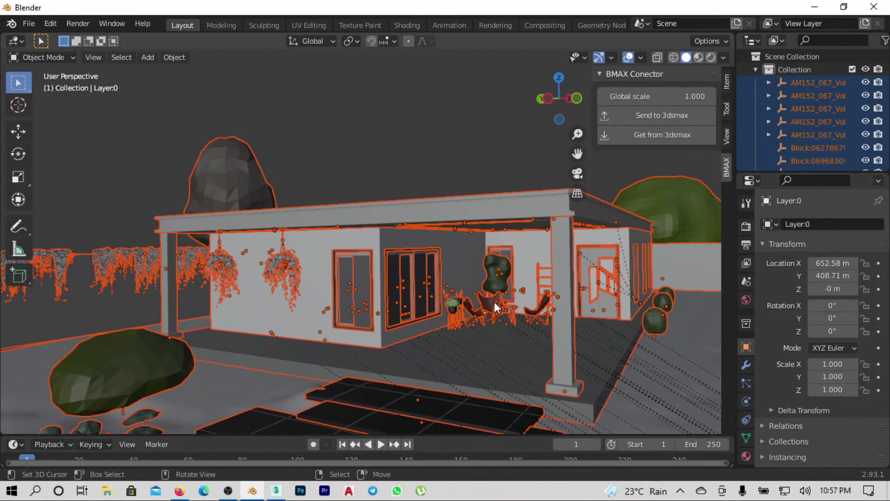